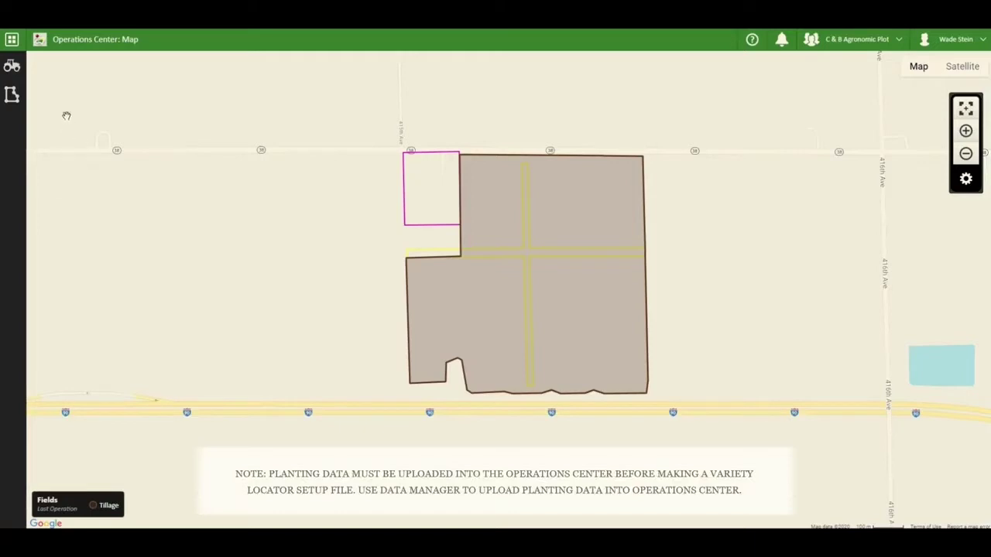
- Open Setup Builder from the list of Operations Center tools
{"action": "left_click", "coordinate": [12, 38]}
{"action": "scroll", "coordinate": [69, 294], "scroll_direction": "down", "scroll_amount": 5}
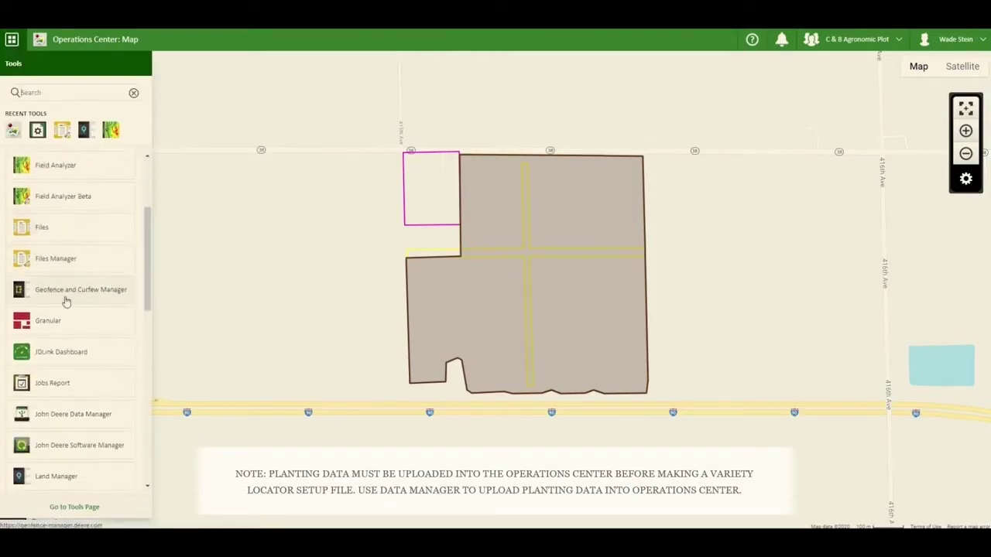
{"action": "scroll", "coordinate": [67, 344], "scroll_direction": "down", "scroll_amount": 5}
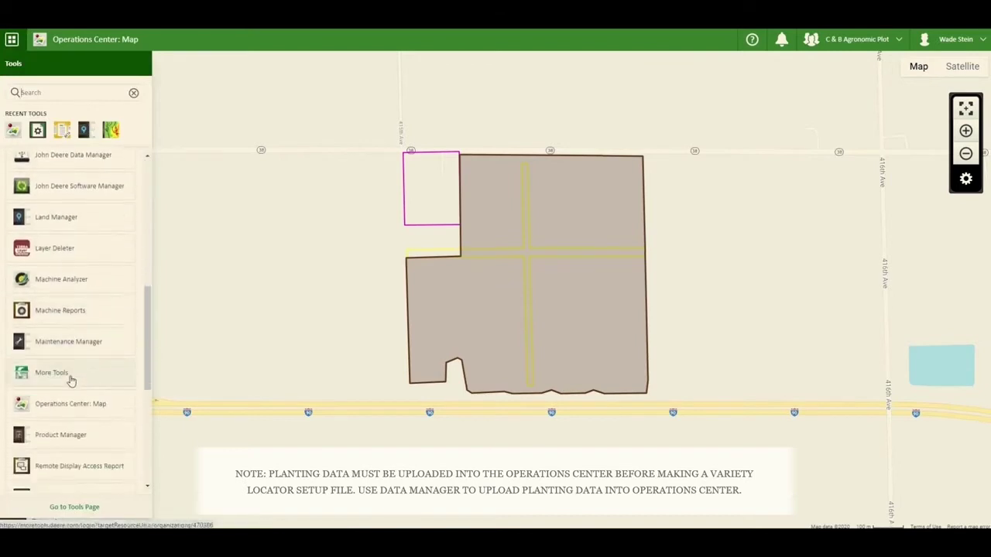
{"action": "scroll", "coordinate": [68, 367], "scroll_direction": "down", "scroll_amount": 5}
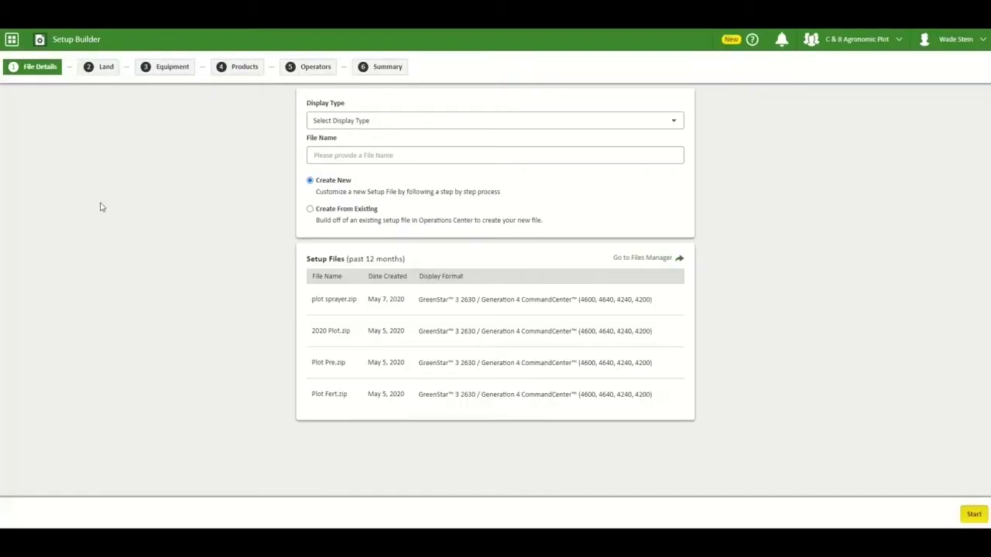
- Start a new setup file named Test for the GreenStar 3 2630 / Generation 4 CommandCenter display type
{"action": "left_click", "coordinate": [339, 124]}
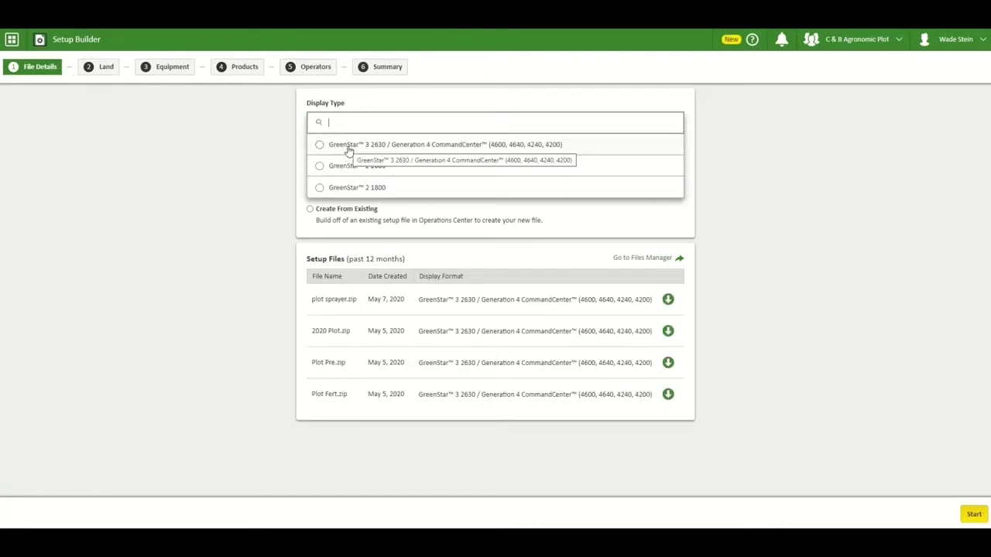
{"action": "left_click", "coordinate": [348, 147]}
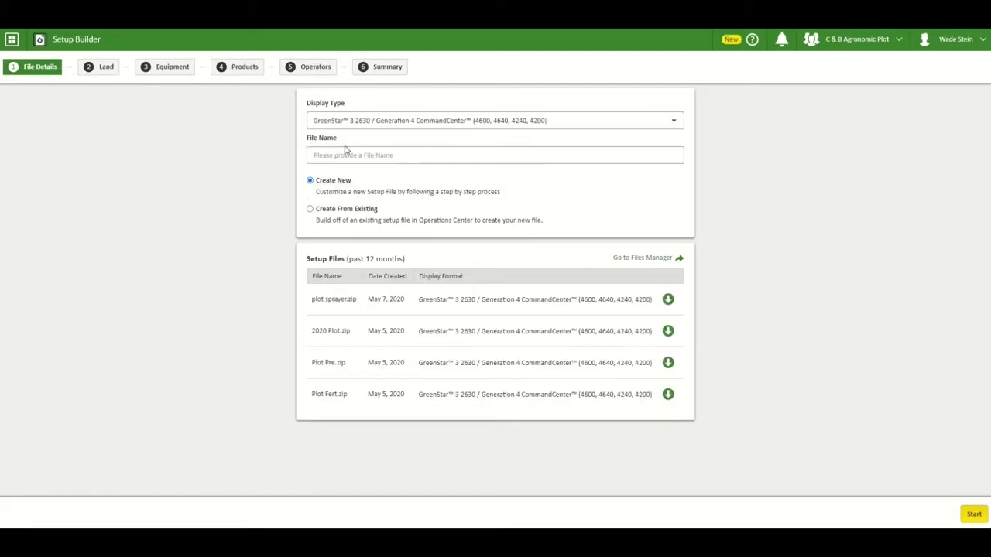
{"action": "left_click", "coordinate": [354, 155]}
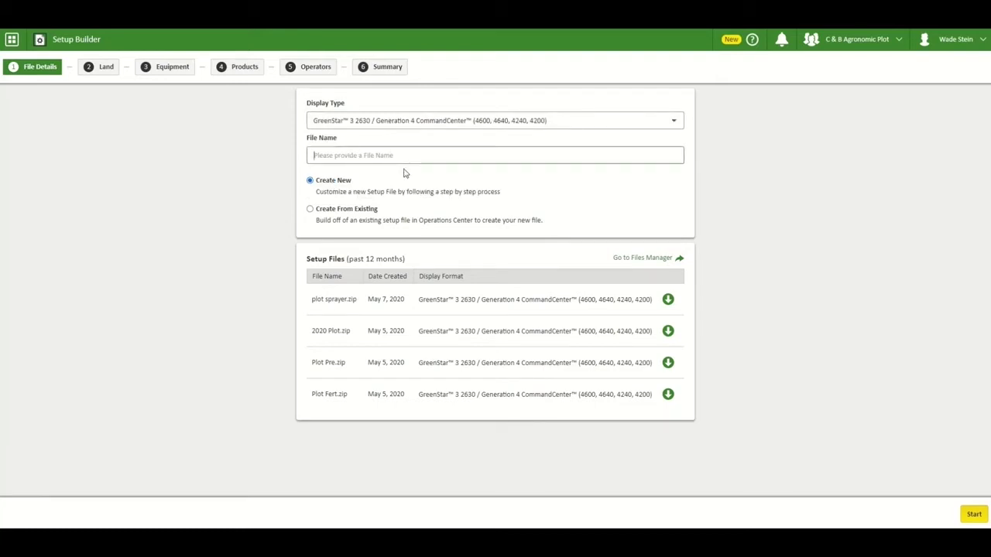
{"action": "type", "text": "Test"}
{"action": "left_click", "coordinate": [974, 514]}
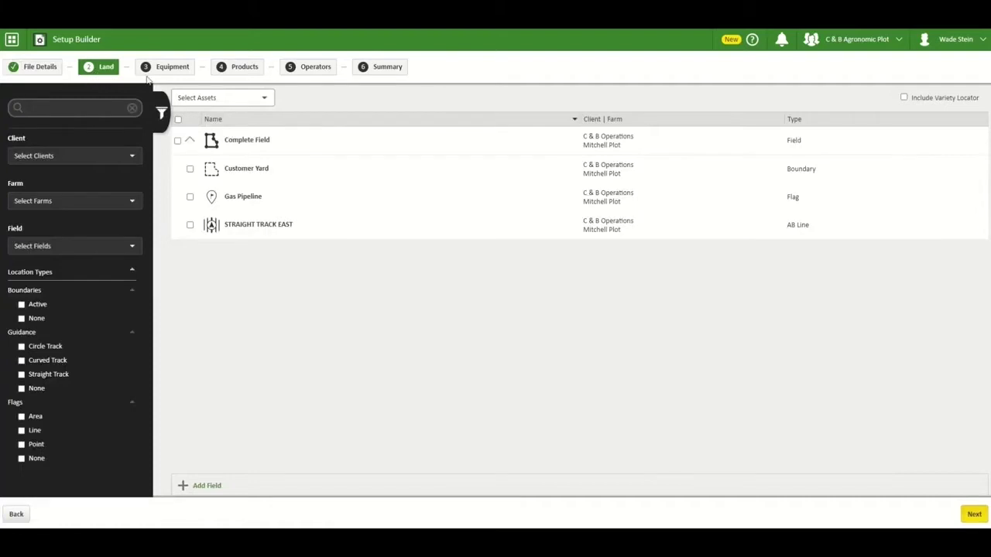
- Select all fields, boundaries, flags and guidance tracks, include Variety Locator data, and continue to the equipment stage
{"action": "left_click", "coordinate": [214, 102]}
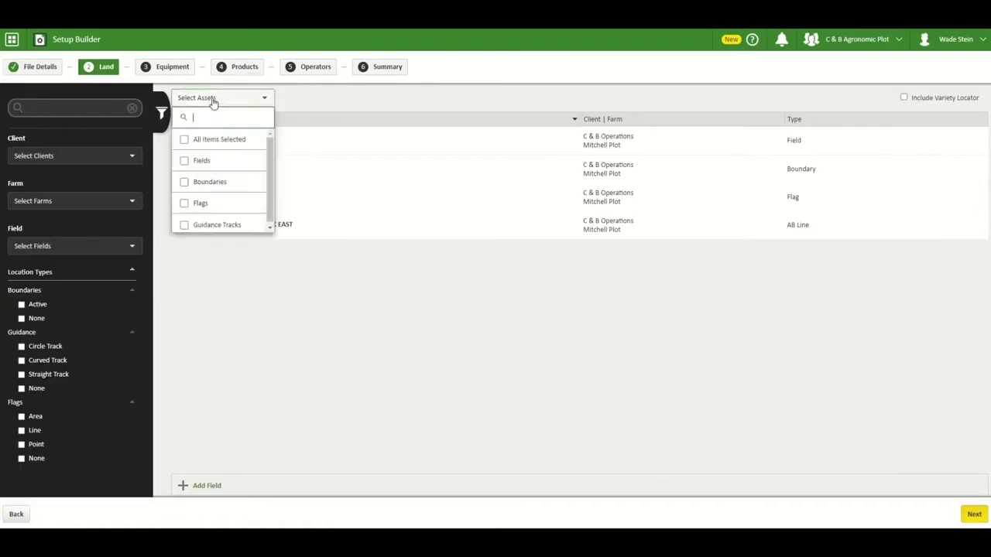
{"action": "left_click", "coordinate": [208, 162]}
{"action": "left_click", "coordinate": [211, 183]}
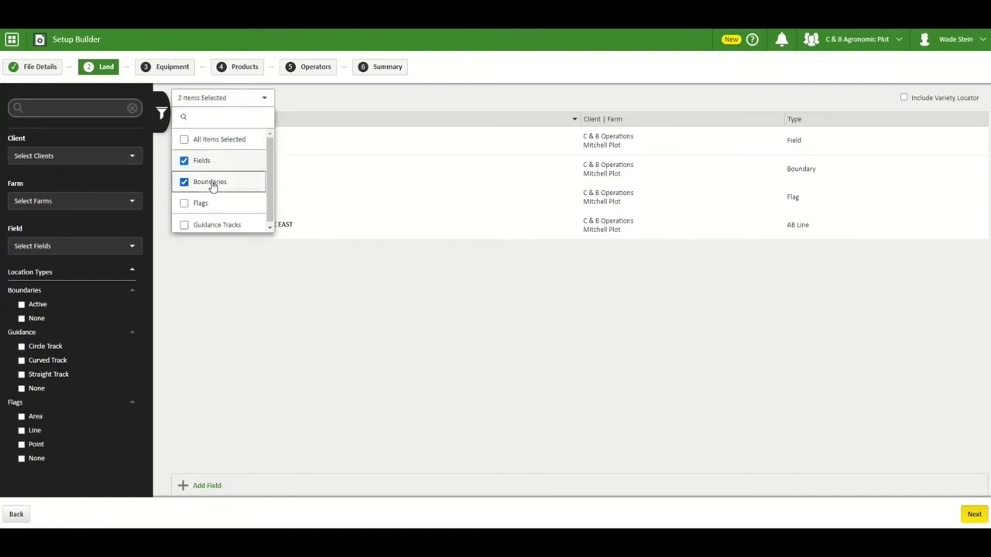
{"action": "left_click", "coordinate": [210, 205]}
{"action": "left_click", "coordinate": [217, 226]}
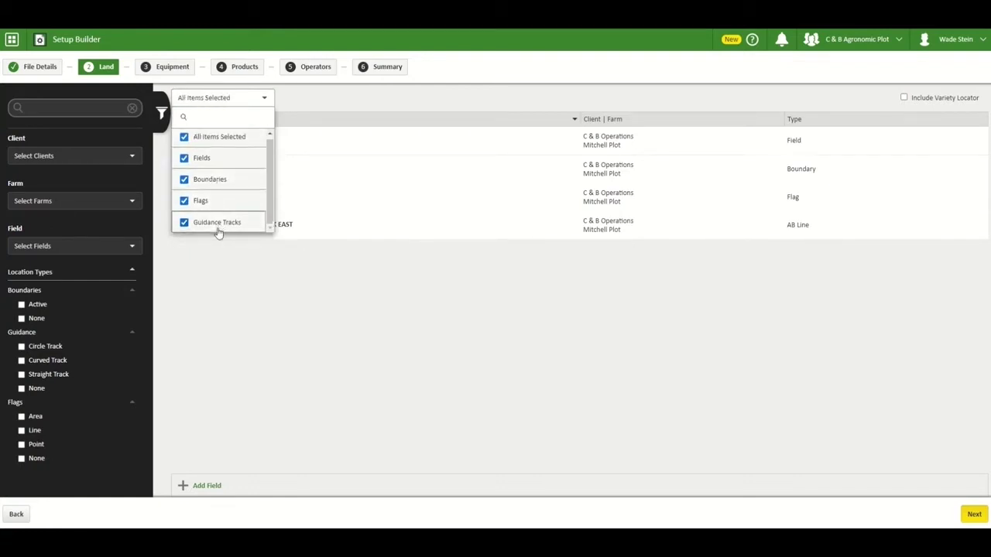
{"action": "left_click", "coordinate": [204, 180]}
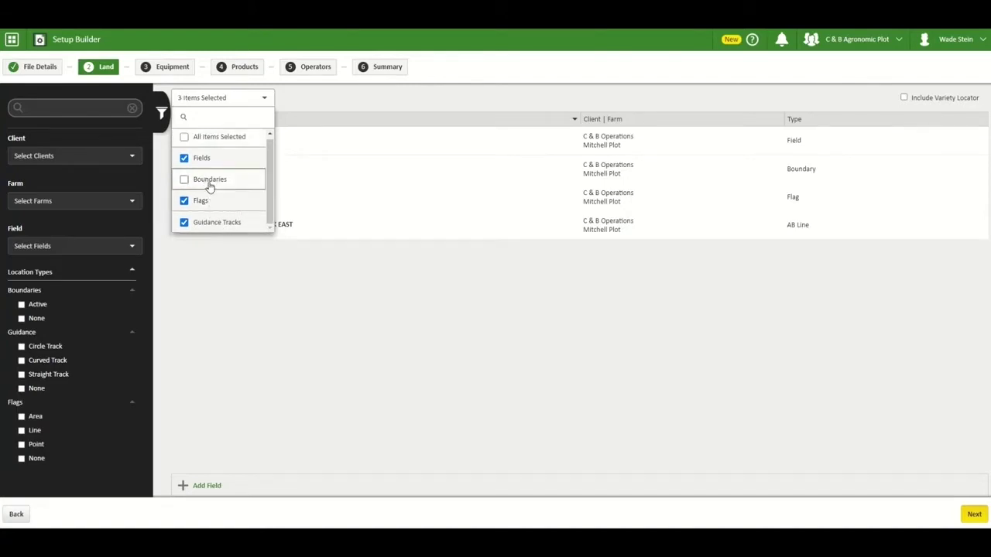
{"action": "left_click", "coordinate": [210, 183]}
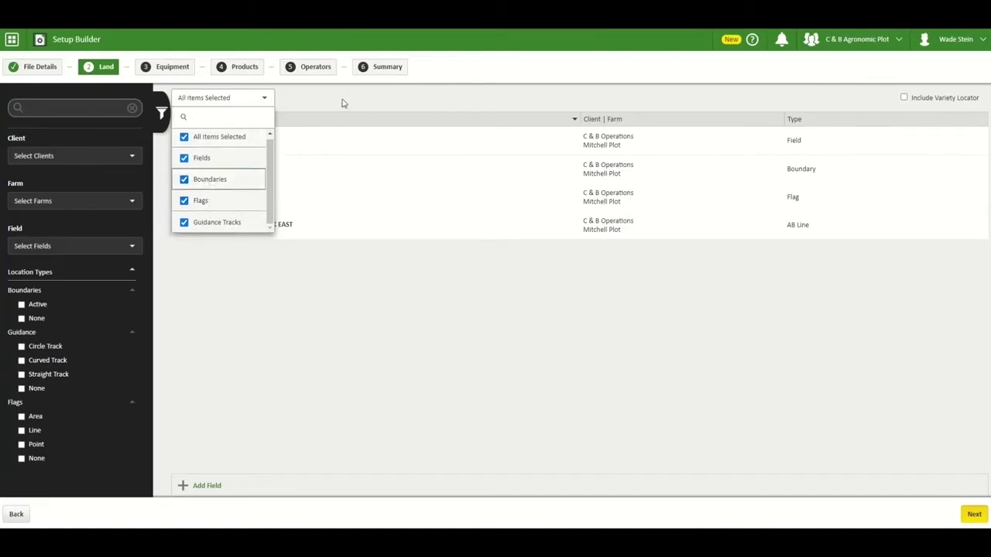
{"action": "left_click", "coordinate": [342, 103]}
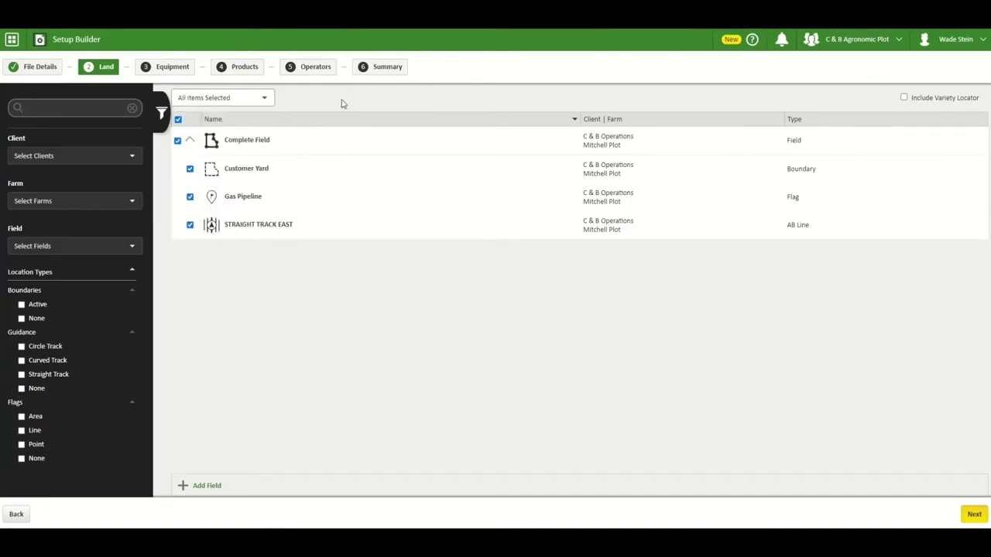
{"action": "left_click", "coordinate": [904, 98]}
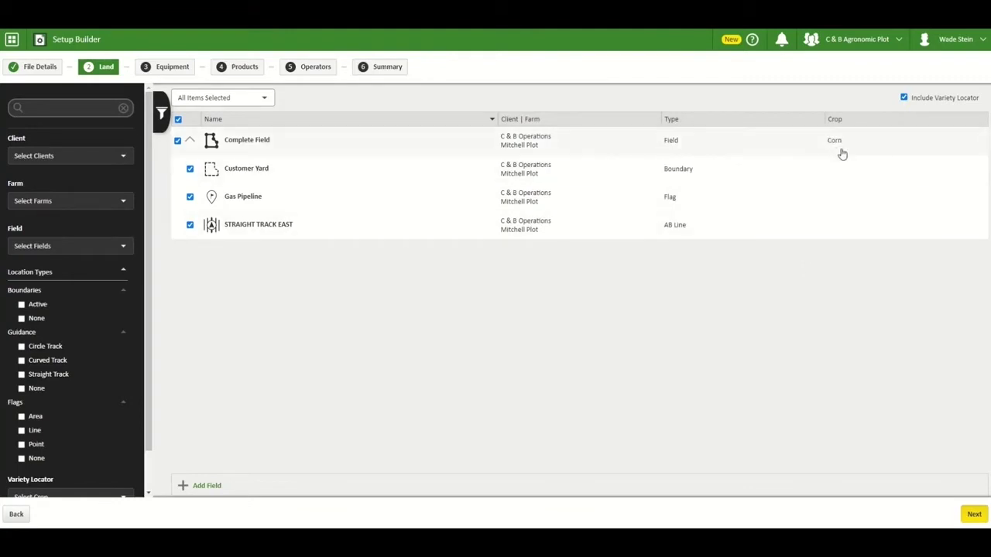
{"action": "left_click", "coordinate": [973, 515]}
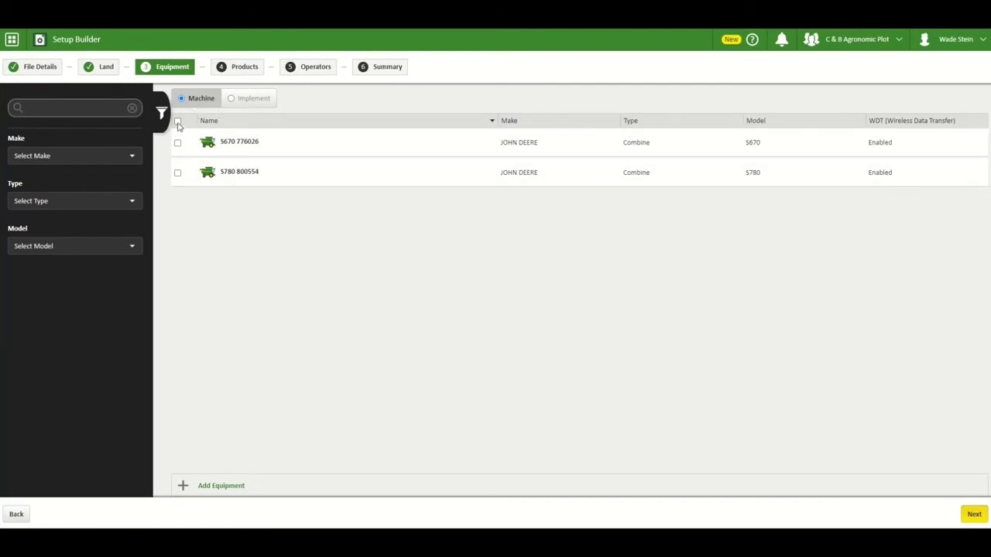
- Include both combines plus the Corn Header and Draper Header implements, and continue to the products stage
{"action": "left_click", "coordinate": [177, 122]}
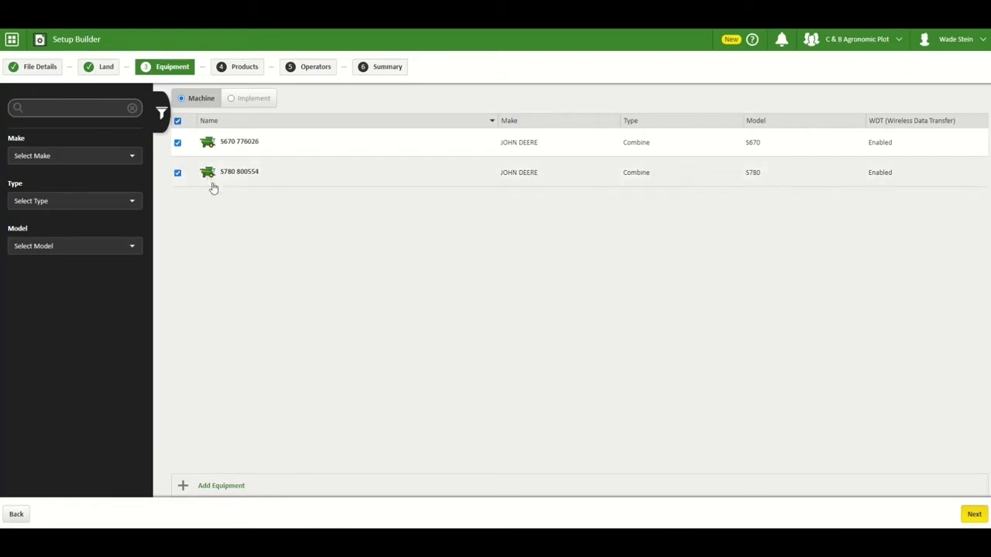
{"action": "left_click", "coordinate": [246, 100]}
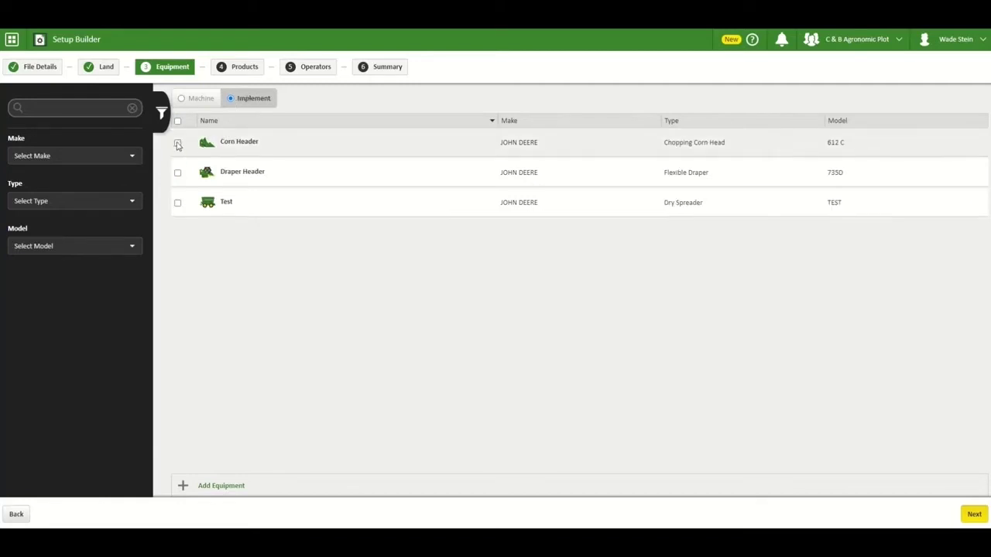
{"action": "left_click", "coordinate": [177, 144]}
{"action": "left_click", "coordinate": [177, 174]}
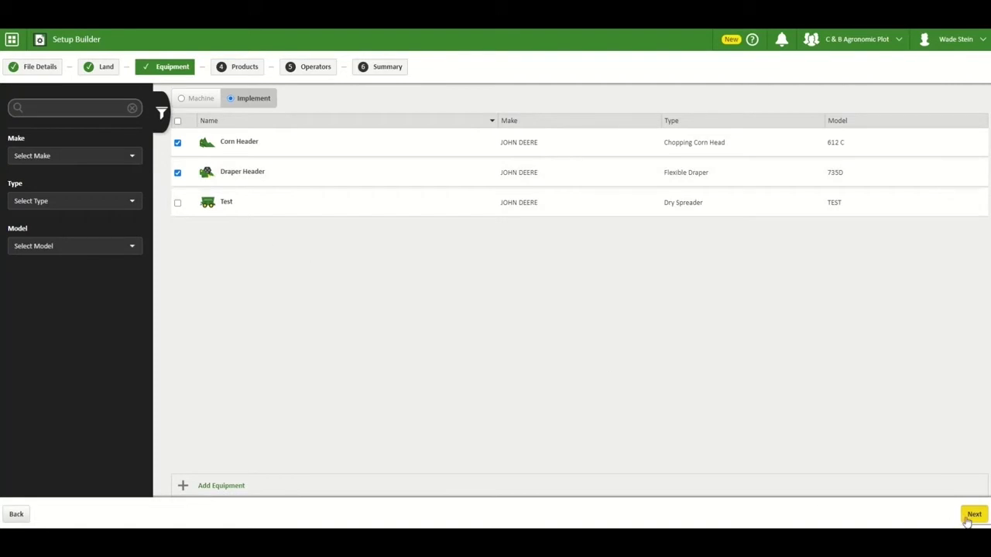
{"action": "left_click", "coordinate": [970, 517]}
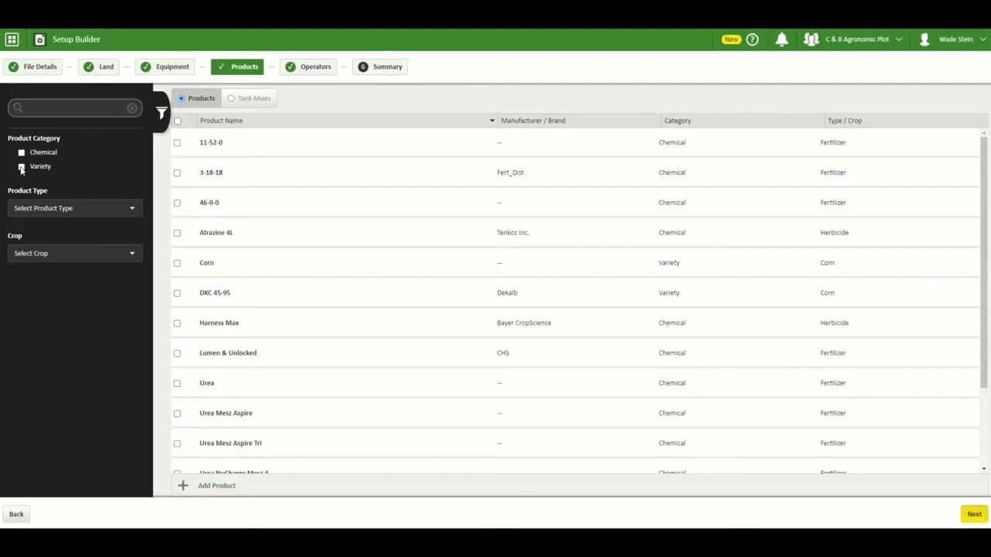
- Filter the products to the Variety category, select all the listed varieties, and continue to the operators stage
{"action": "left_click", "coordinate": [21, 167]}
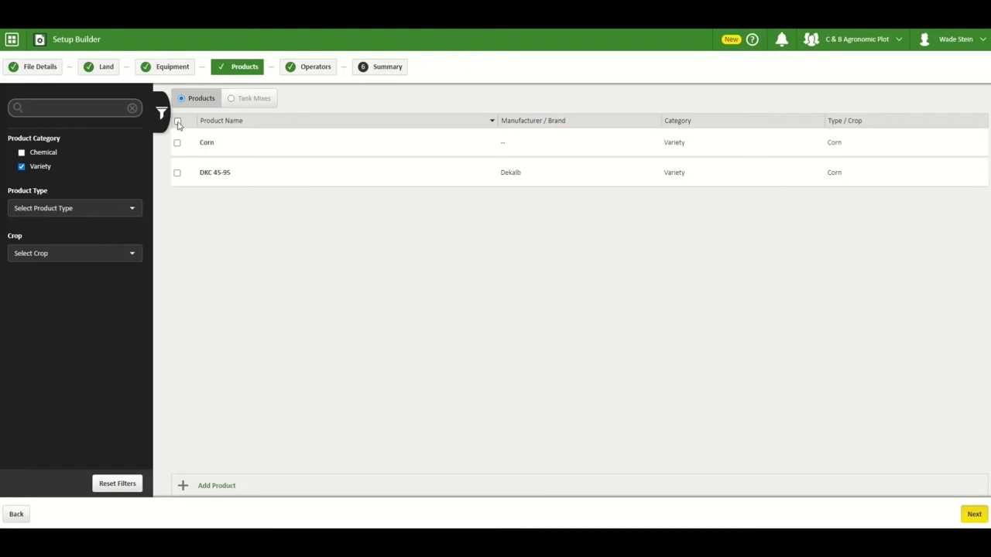
{"action": "left_click", "coordinate": [177, 123]}
{"action": "left_click", "coordinate": [974, 515]}
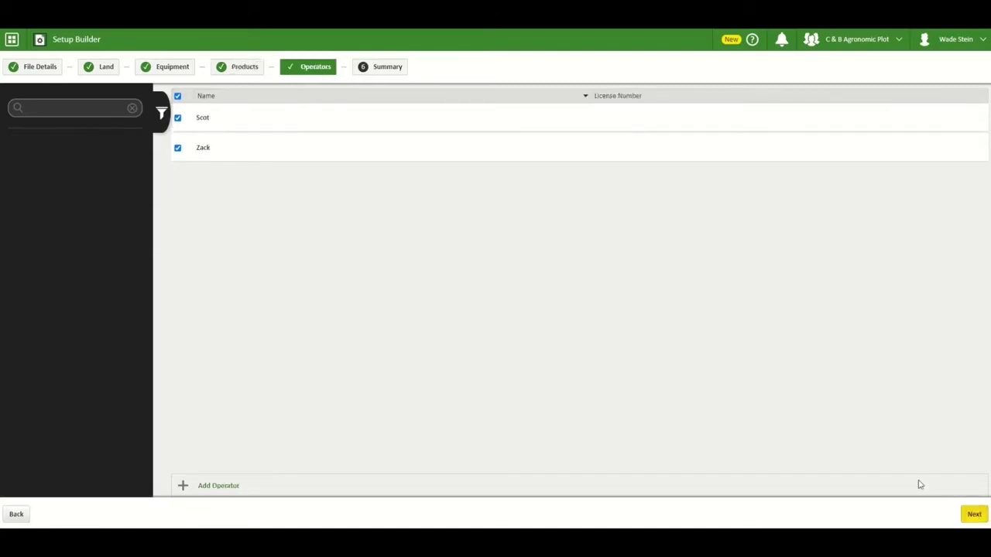
- Include all operators in the setup file and continue to the summary
{"action": "left_click", "coordinate": [177, 147]}
{"action": "left_click", "coordinate": [177, 96]}
{"action": "left_click", "coordinate": [178, 96]}
{"action": "left_click", "coordinate": [974, 515]}
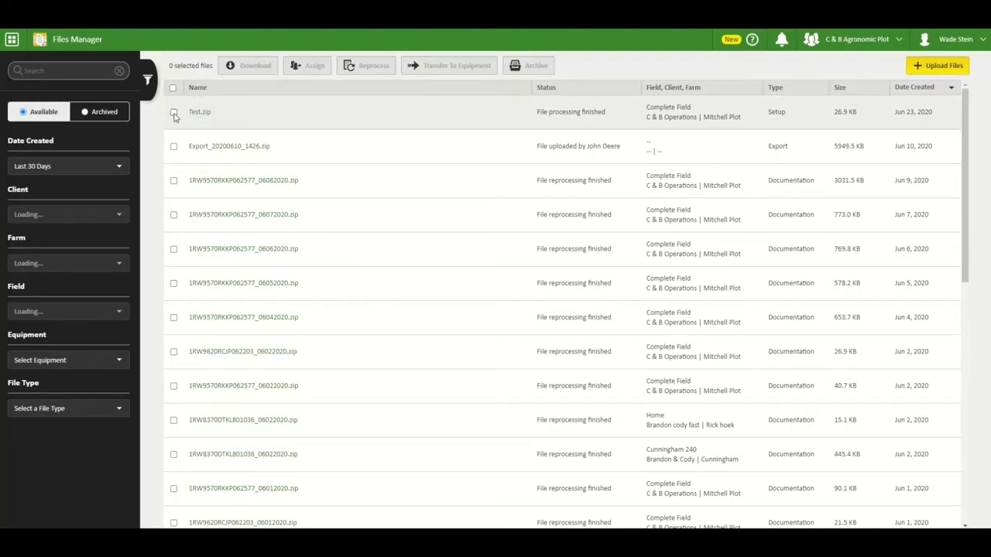
- Download the Test.zip setup file for John Deere Data Manager and open the downloaded Test.jddm file
{"action": "left_click", "coordinate": [174, 113]}
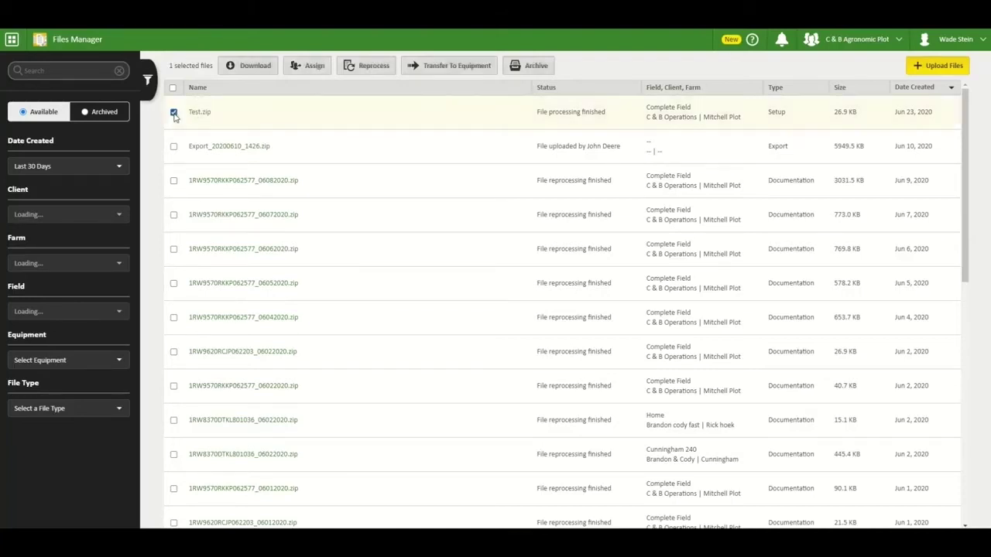
{"action": "left_click", "coordinate": [251, 66]}
{"action": "left_click", "coordinate": [379, 148]}
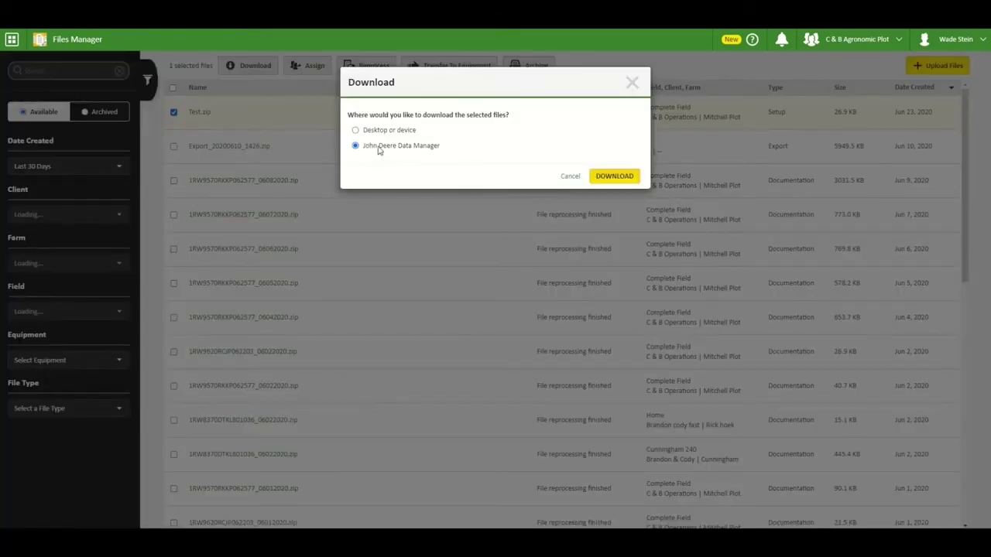
{"action": "left_click", "coordinate": [624, 177]}
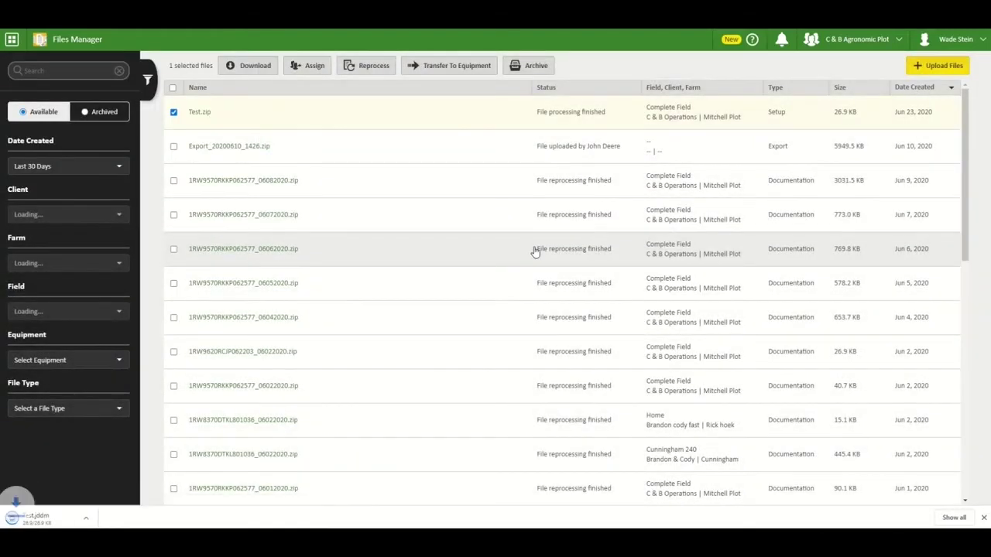
{"action": "left_click", "coordinate": [62, 520]}
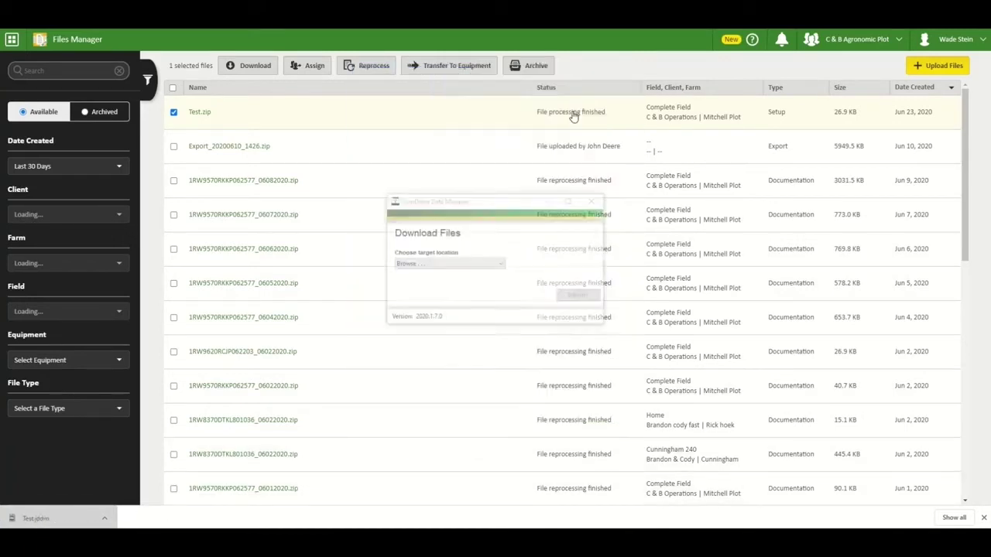
- Dismiss the Data Manager error, choose the Desktop folder as the target location, and transfer the setup file there
{"action": "left_click", "coordinate": [564, 268]}
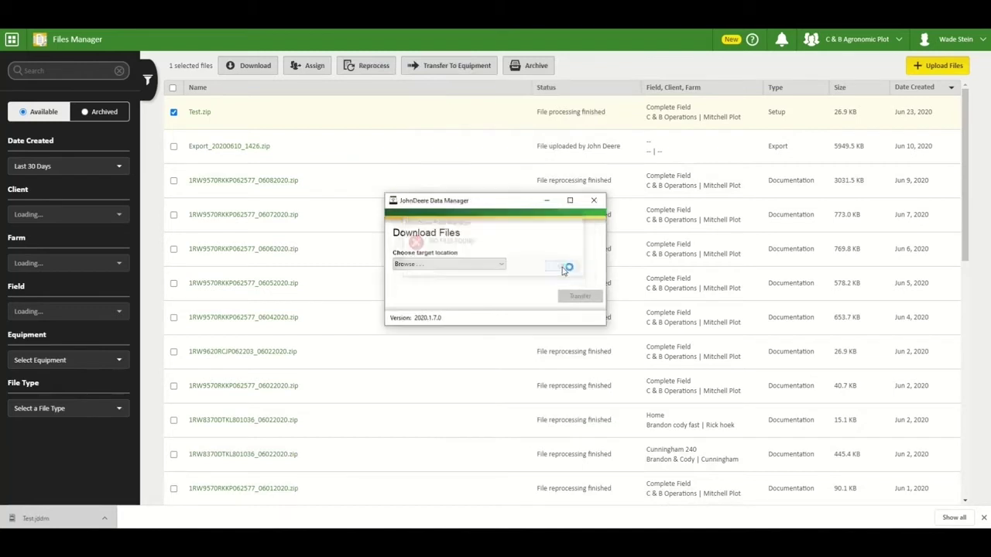
{"action": "left_click", "coordinate": [500, 266]}
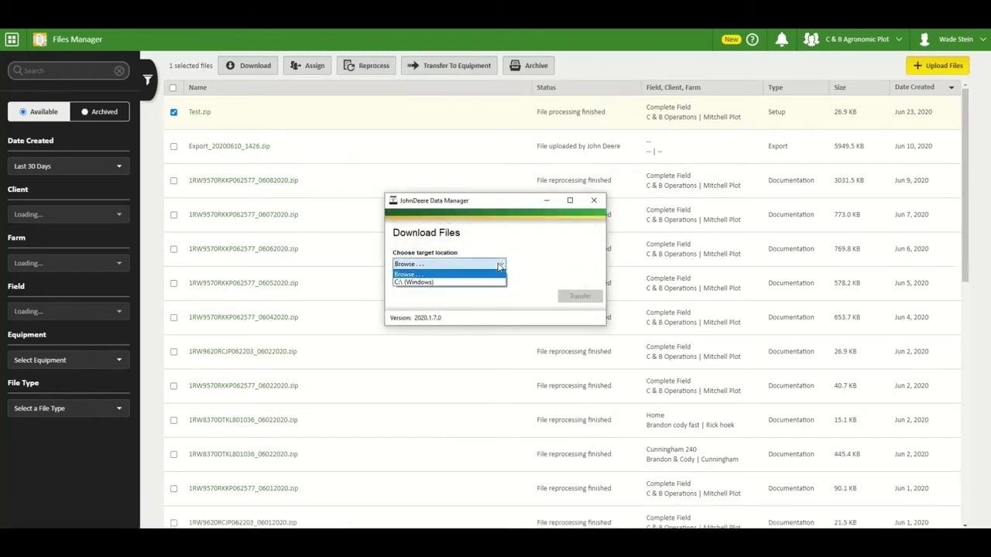
{"action": "left_click", "coordinate": [455, 276]}
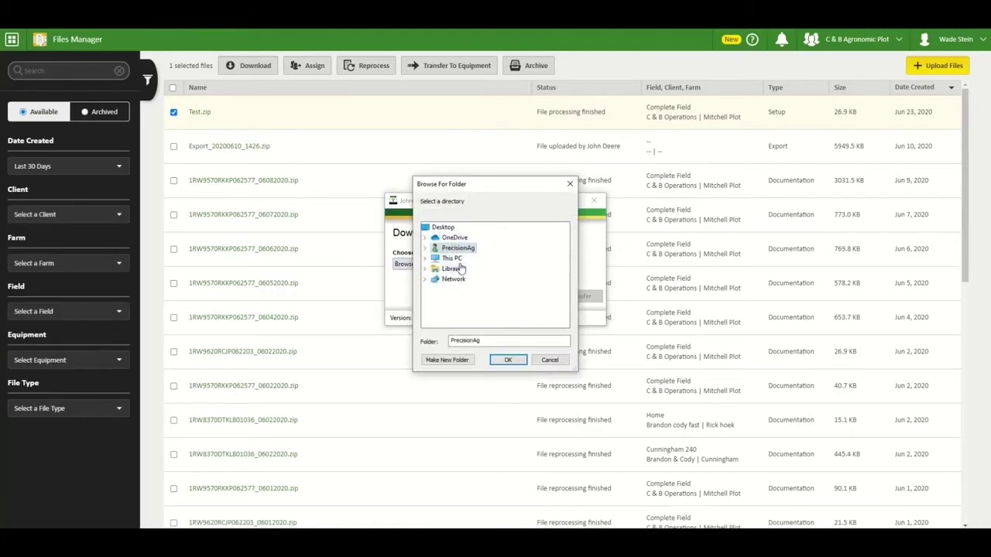
{"action": "left_click", "coordinate": [443, 227]}
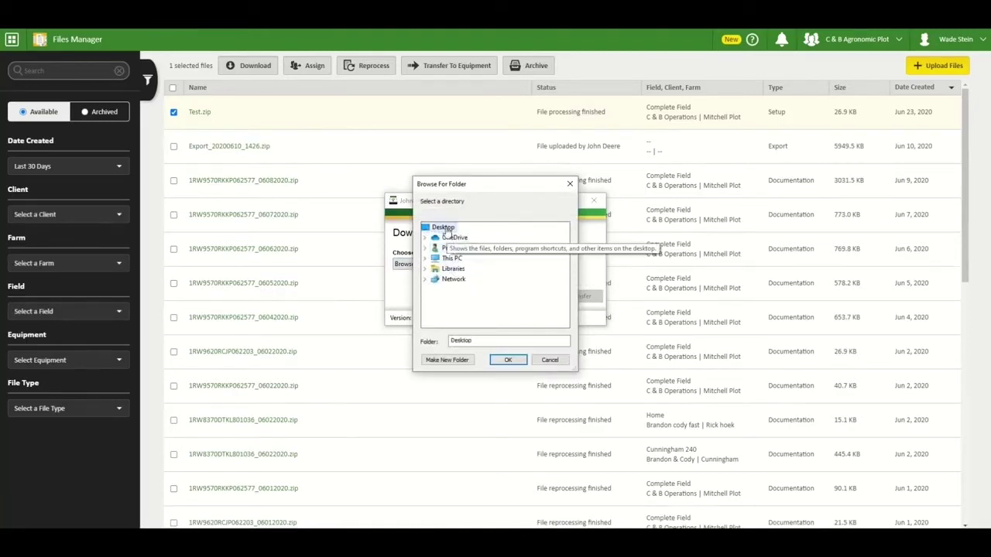
{"action": "left_click", "coordinate": [510, 363]}
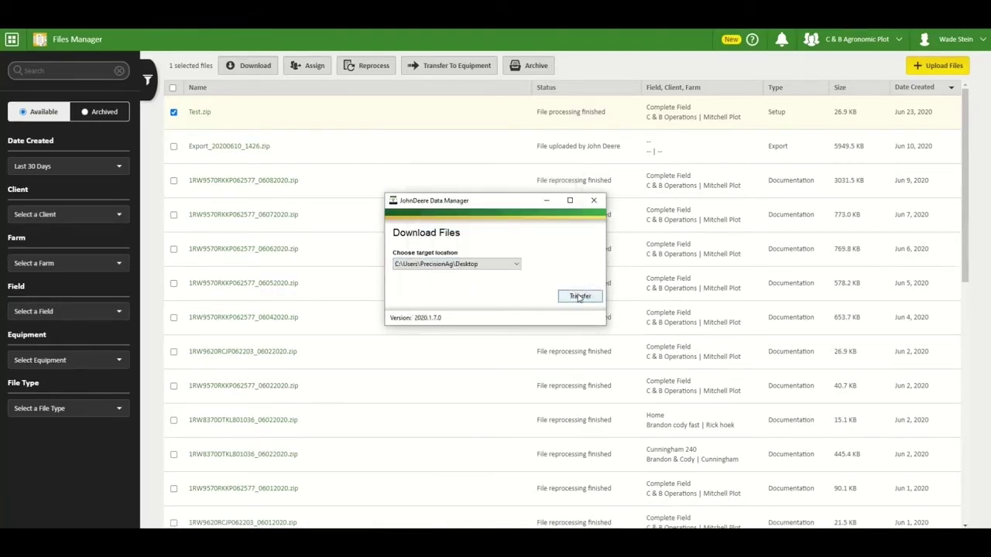
{"action": "left_click", "coordinate": [580, 297]}
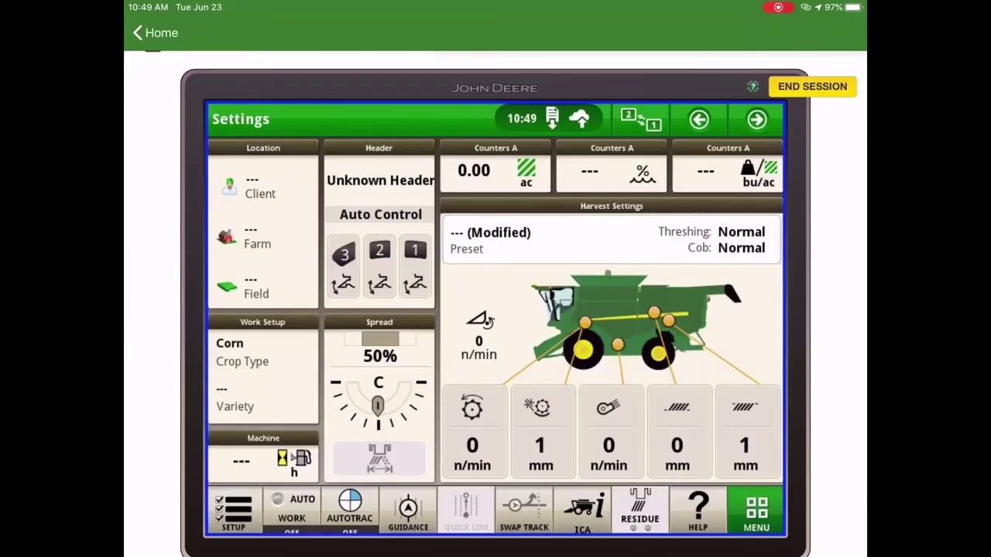
- Switch to the combine's John Deere display and open the import options of its system File Manager
{"action": "left_click", "coordinate": [756, 511]}
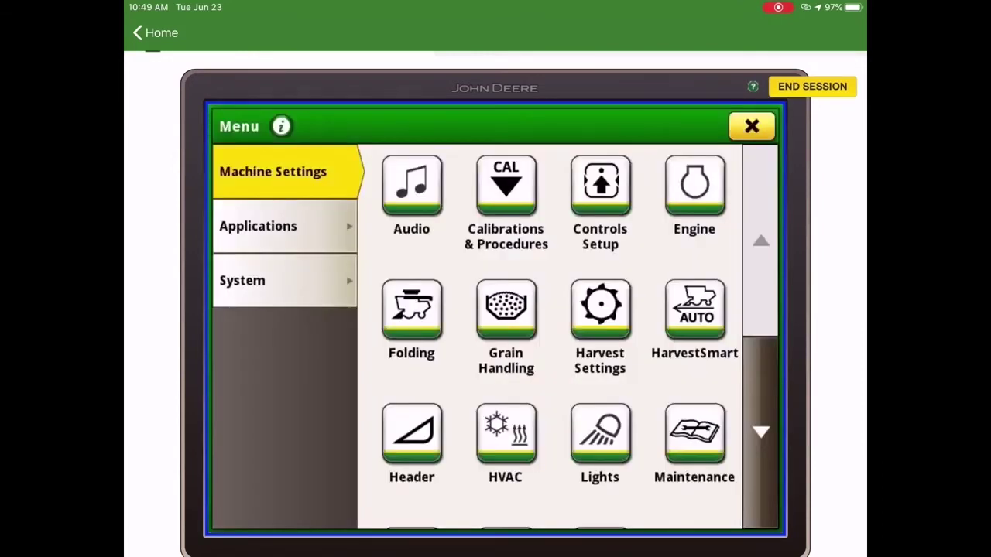
{"action": "left_click", "coordinate": [284, 281]}
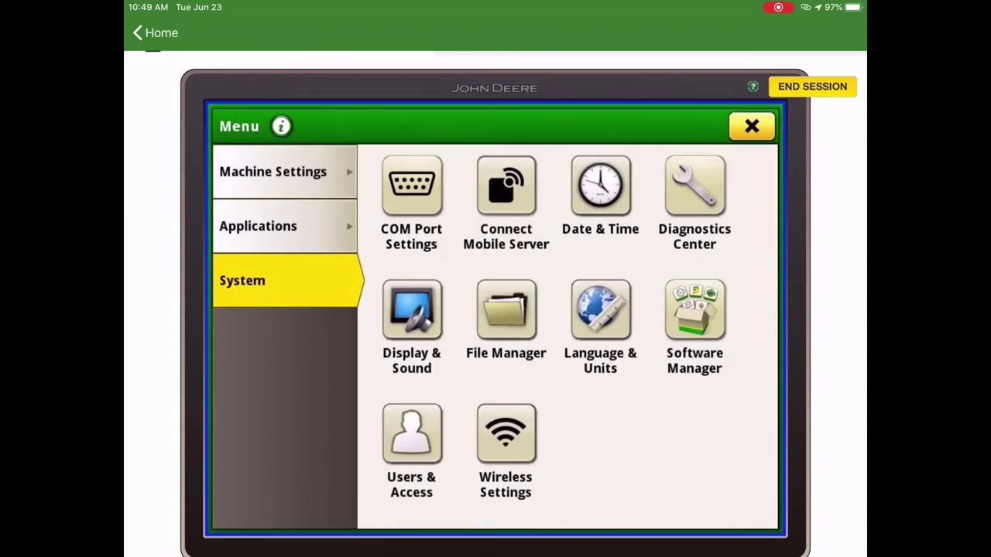
{"action": "left_click", "coordinate": [507, 318]}
{"action": "left_click", "coordinate": [505, 310]}
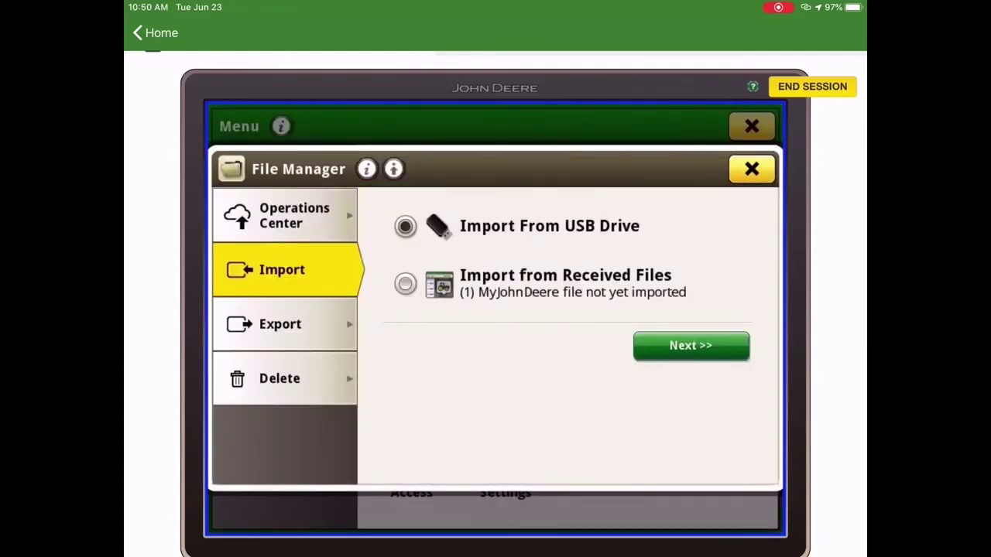
- Choose to import from received files and select the Test setup file as the source
{"action": "left_click", "coordinate": [285, 269]}
{"action": "left_click", "coordinate": [405, 283]}
{"action": "left_click", "coordinate": [691, 346]}
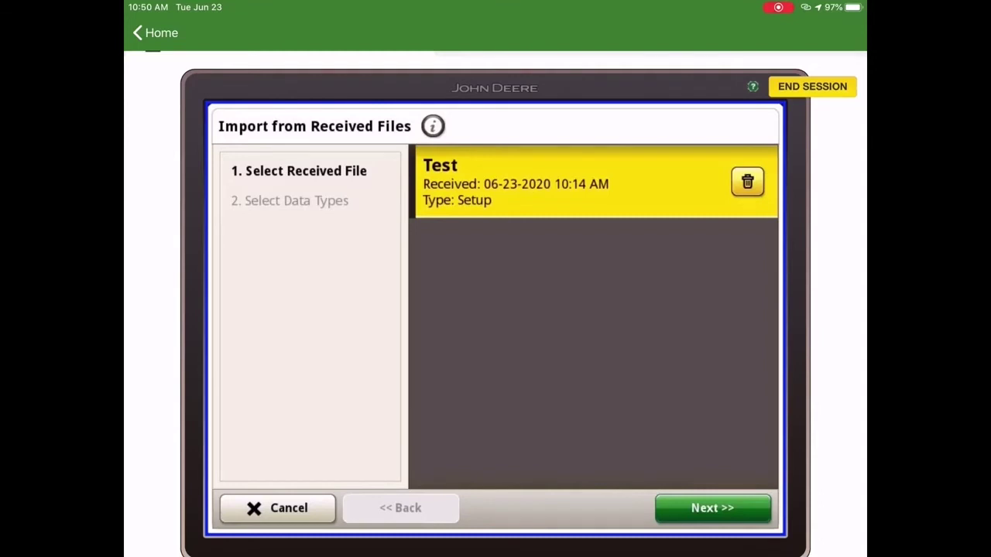
{"action": "left_click", "coordinate": [712, 507]}
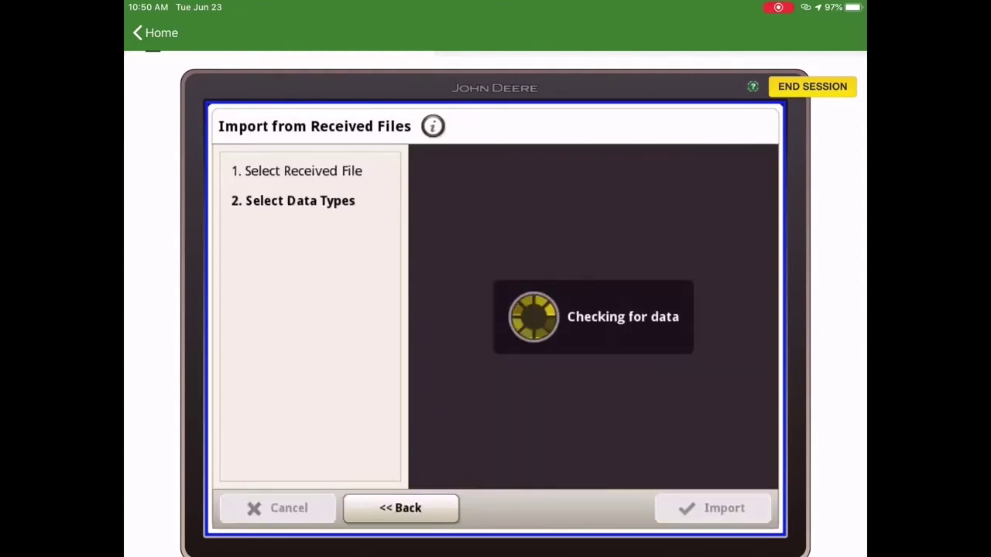
- Review the Test file's data types and import them all, including Variety Locator and Setup Data
{"action": "left_click", "coordinate": [761, 402]}
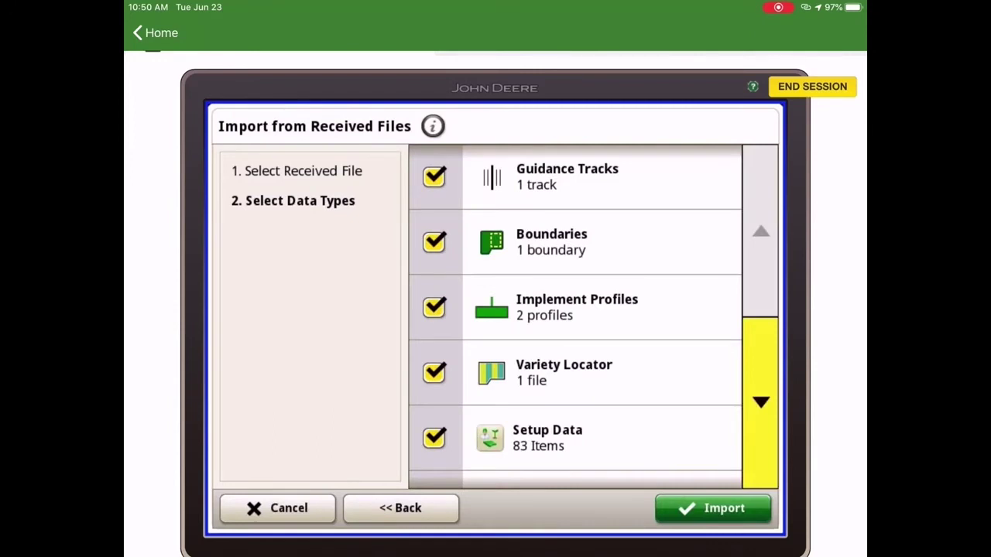
{"action": "left_click", "coordinate": [761, 231]}
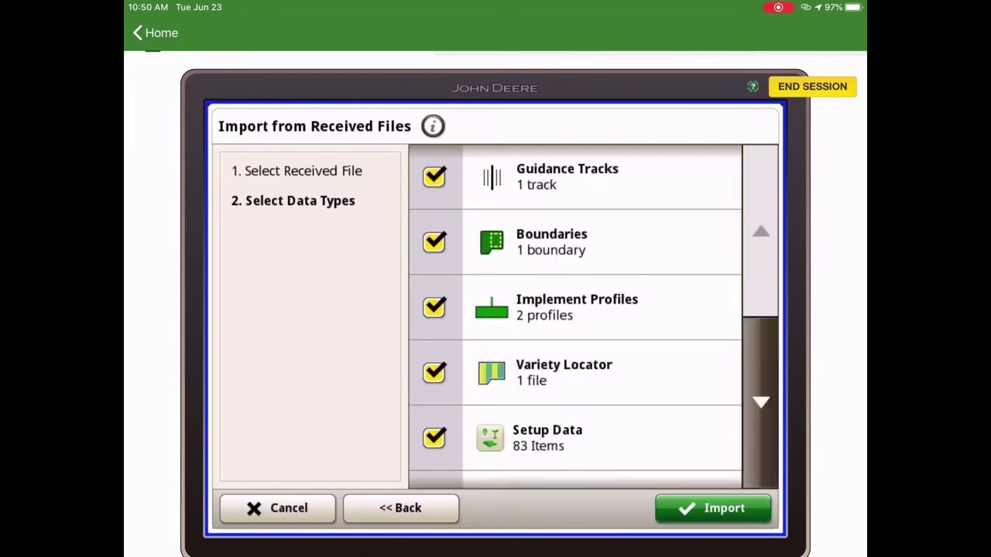
{"action": "left_click", "coordinate": [712, 508]}
{"action": "left_click", "coordinate": [644, 412]}
{"action": "left_click", "coordinate": [643, 413]}
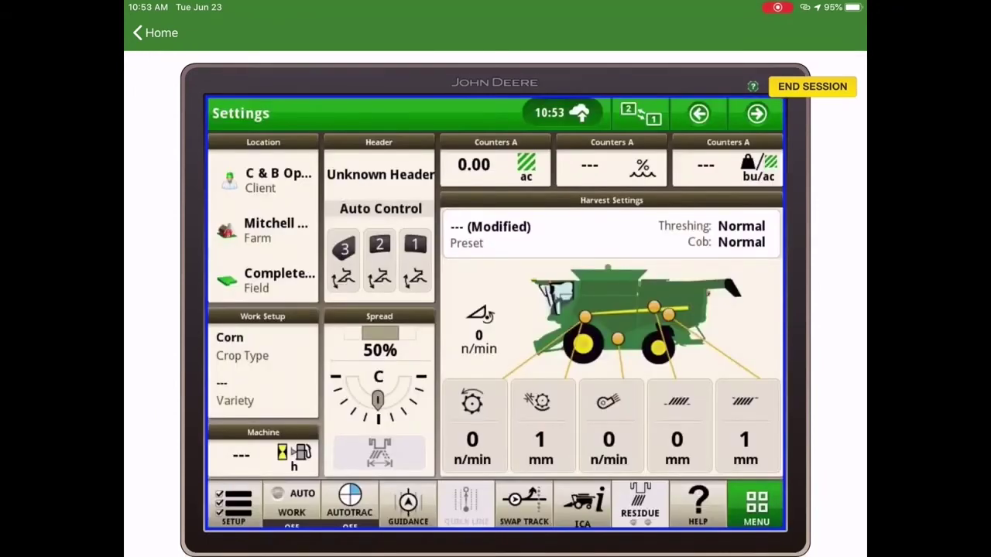
- In the combine's work setup, check the Complete Field location and confirm Corn as the crop type
{"action": "left_click", "coordinate": [233, 507]}
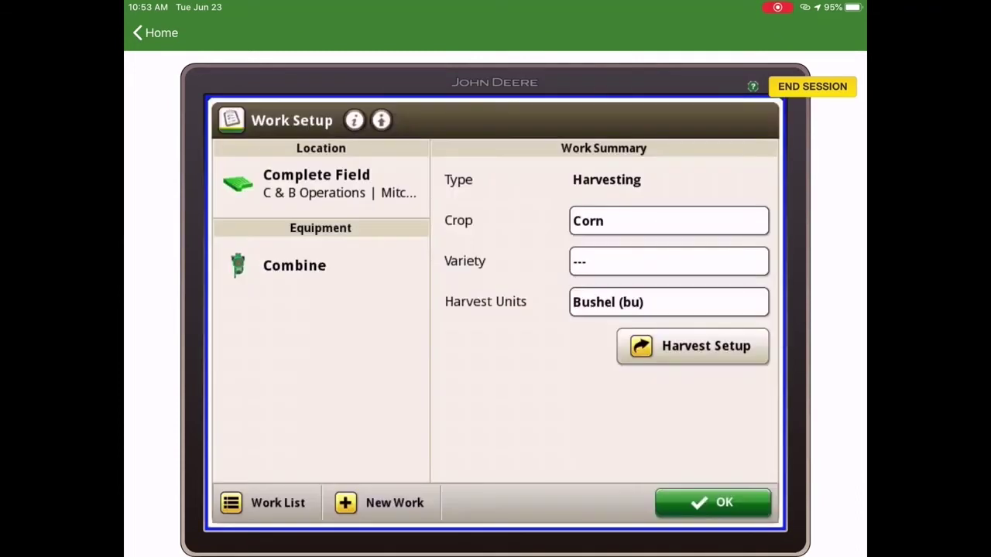
{"action": "left_click", "coordinate": [352, 184]}
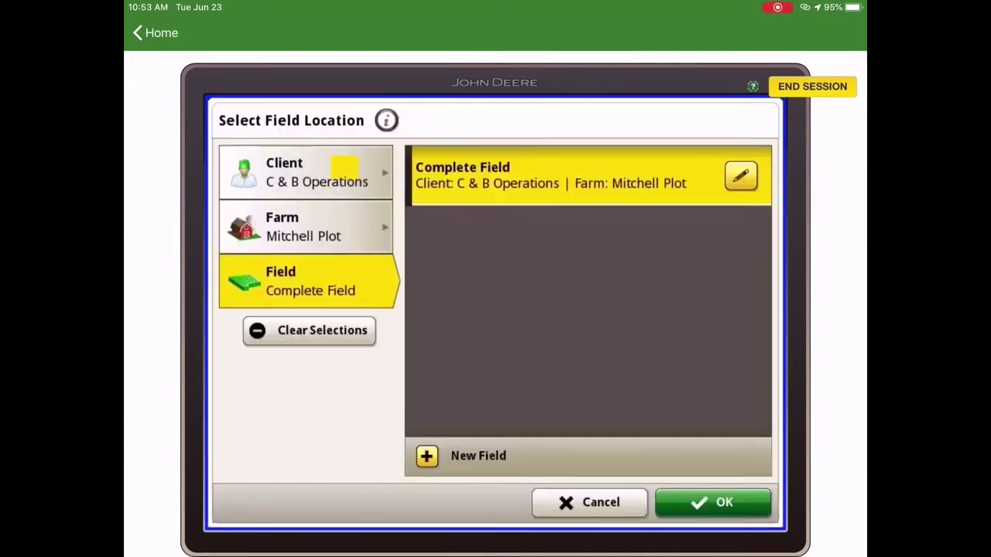
{"action": "left_click", "coordinate": [345, 164]}
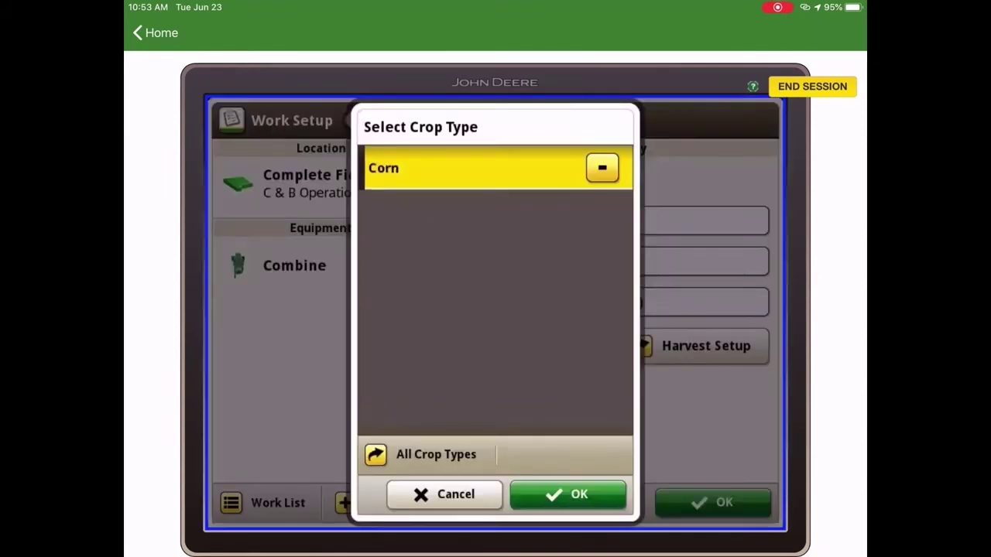
{"action": "left_click", "coordinate": [567, 495]}
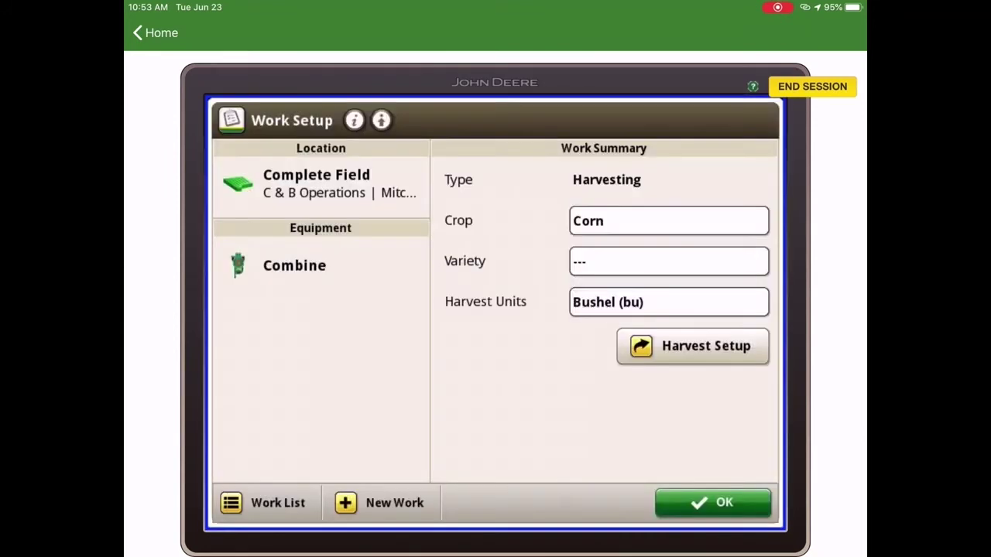
- Set the variety to the 2020 | Corn Variety Locator Map with visible notification of variety changes enabled
{"action": "left_click", "coordinate": [669, 261]}
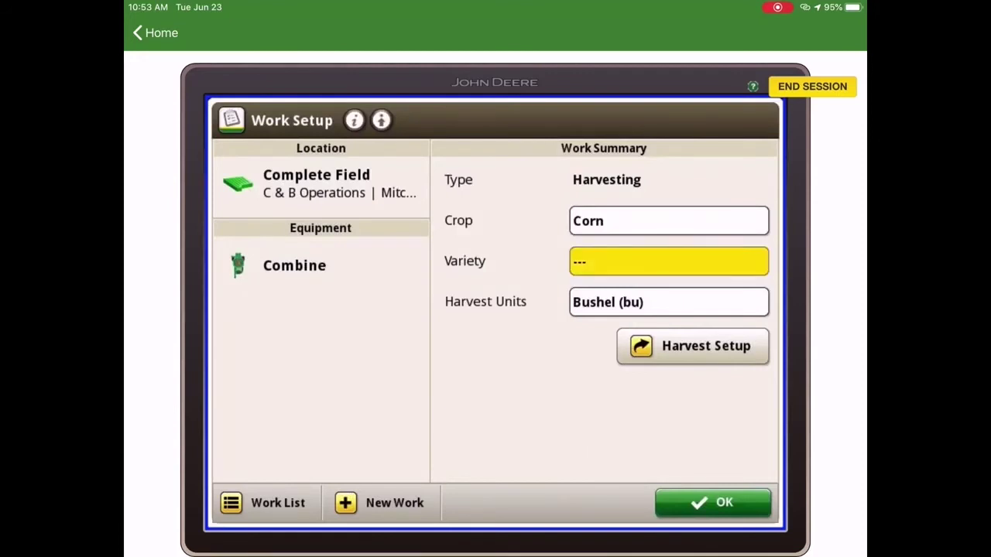
{"action": "left_click", "coordinate": [668, 259]}
{"action": "left_click", "coordinate": [668, 261]}
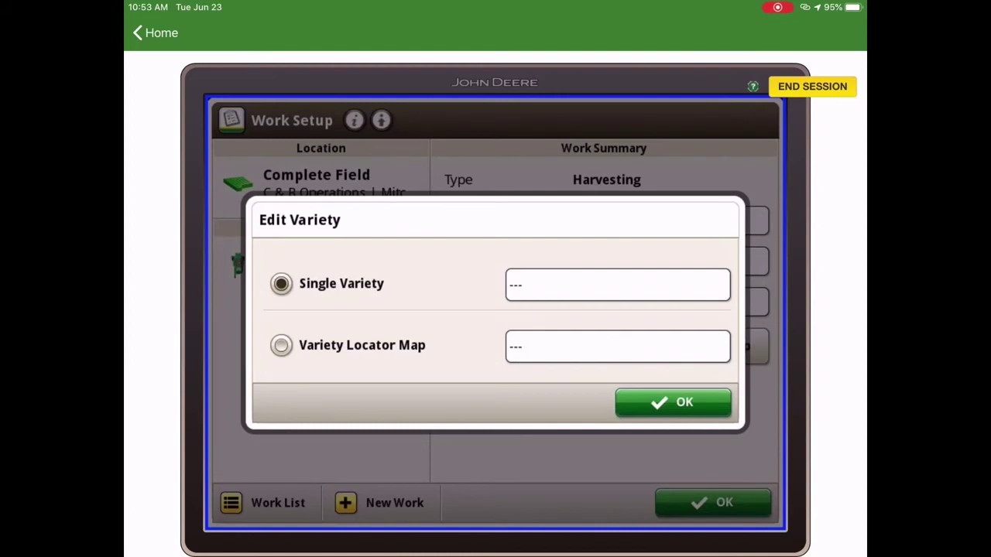
{"action": "left_click", "coordinate": [281, 345]}
{"action": "left_click", "coordinate": [617, 346]}
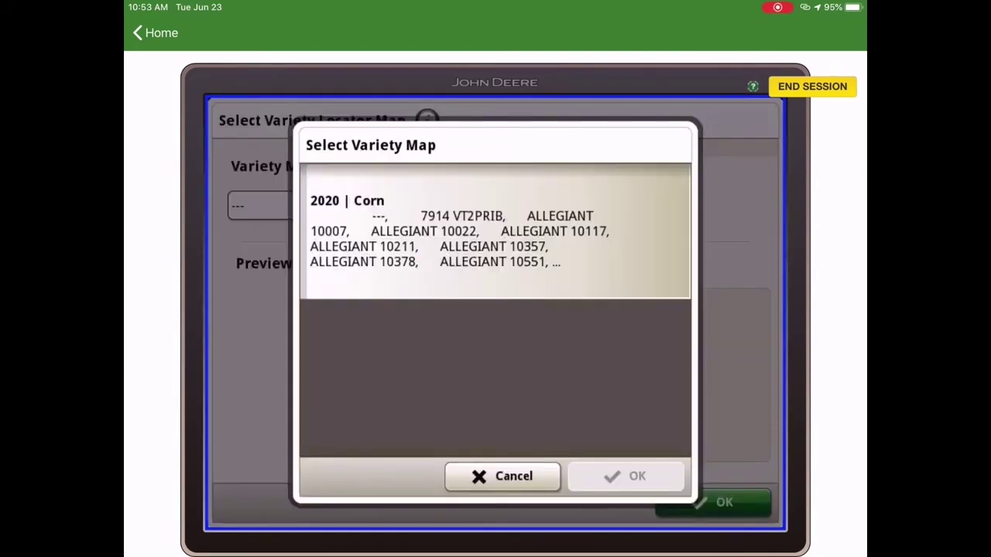
{"action": "left_click", "coordinate": [498, 231]}
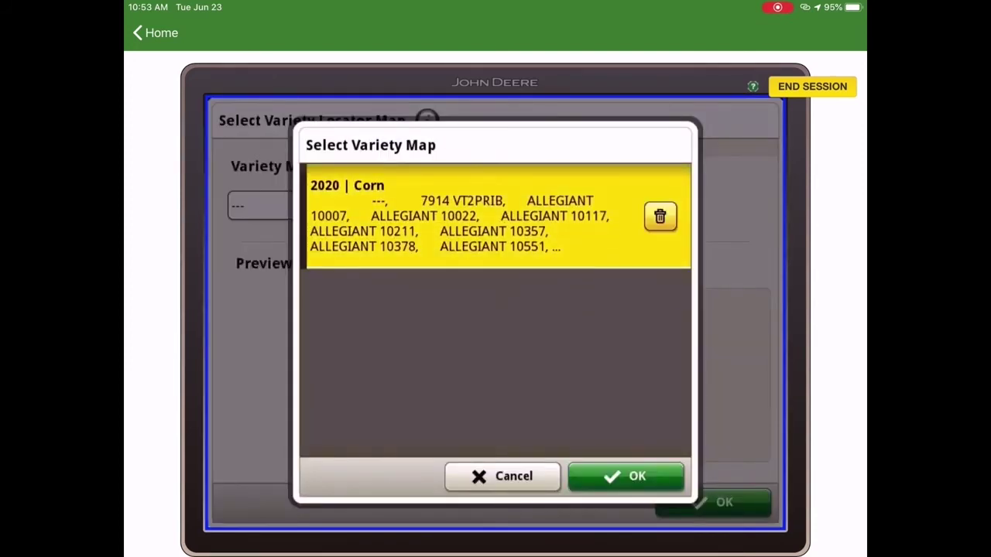
{"action": "left_click", "coordinate": [625, 476]}
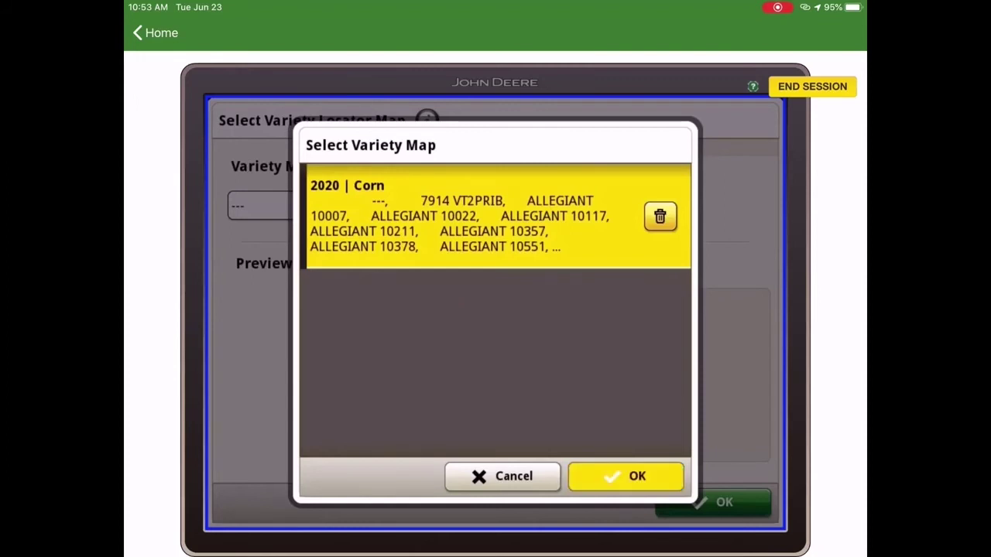
{"action": "left_click", "coordinate": [532, 219]}
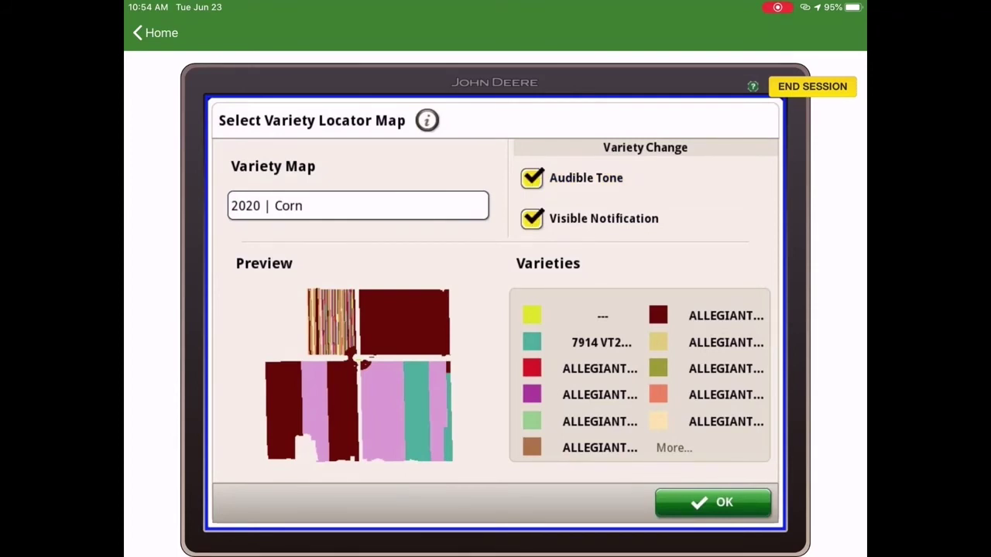
{"action": "left_click", "coordinate": [712, 503]}
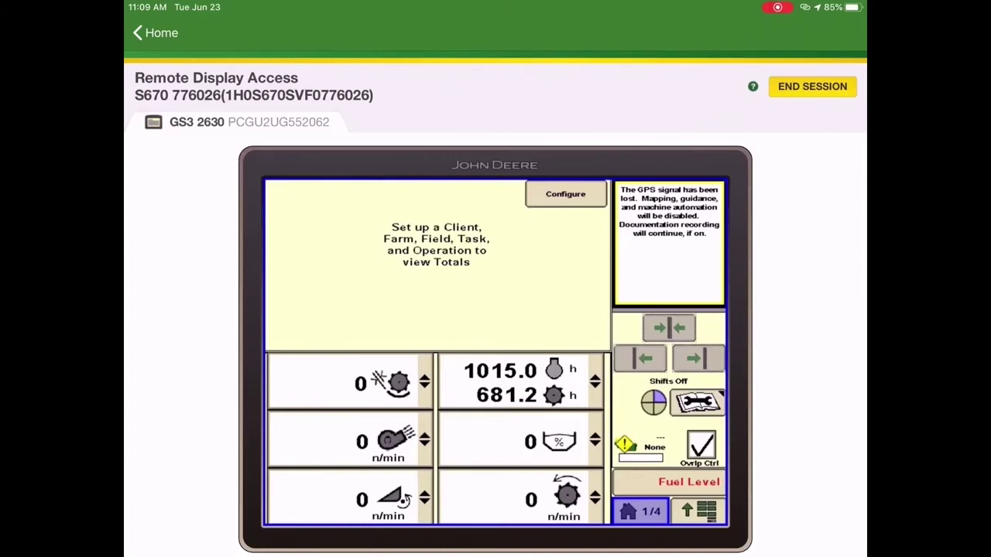
- Switch to the GS3 2630 display and open GreenStar's memory and data management page
{"action": "left_click", "coordinate": [697, 511]}
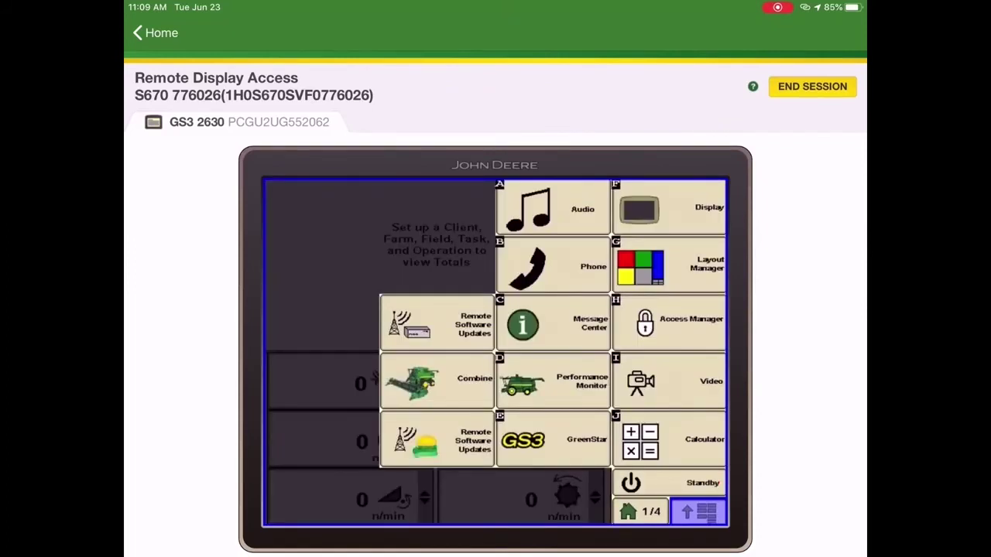
{"action": "left_click", "coordinate": [552, 439]}
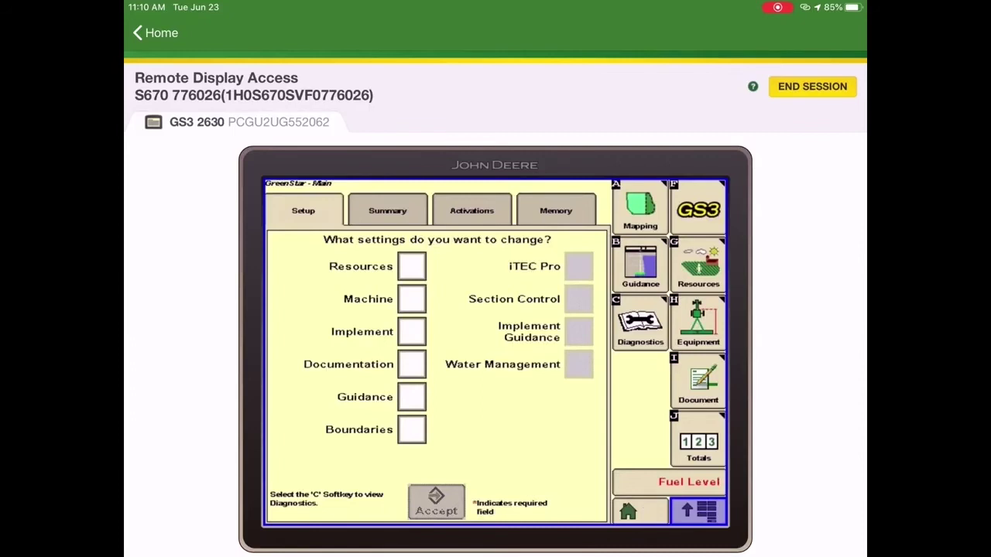
{"action": "left_click", "coordinate": [555, 210]}
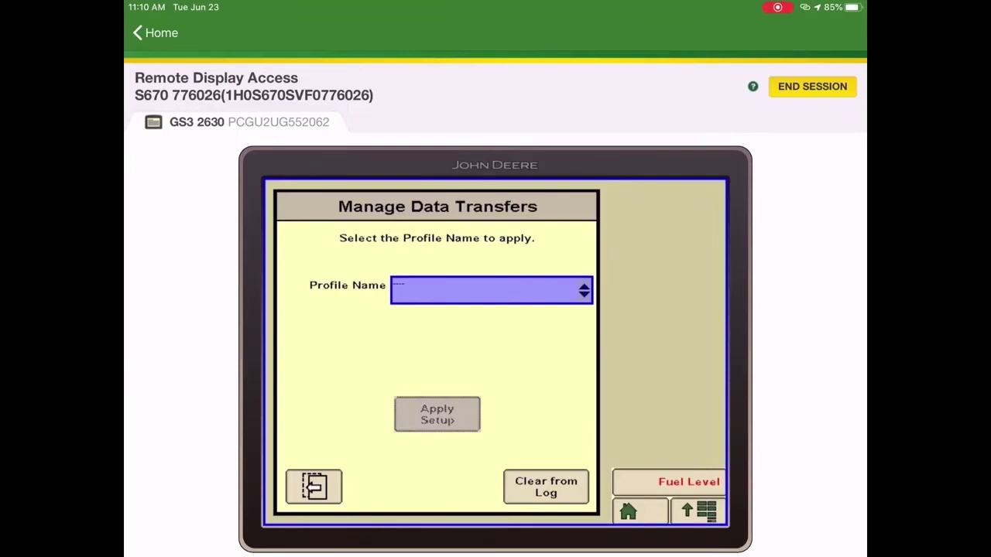
- Apply the setup from the Test profile, agree to replace the internal memory data, and accept the transfer notice
{"action": "left_click", "coordinate": [491, 291]}
{"action": "left_click", "coordinate": [464, 339]}
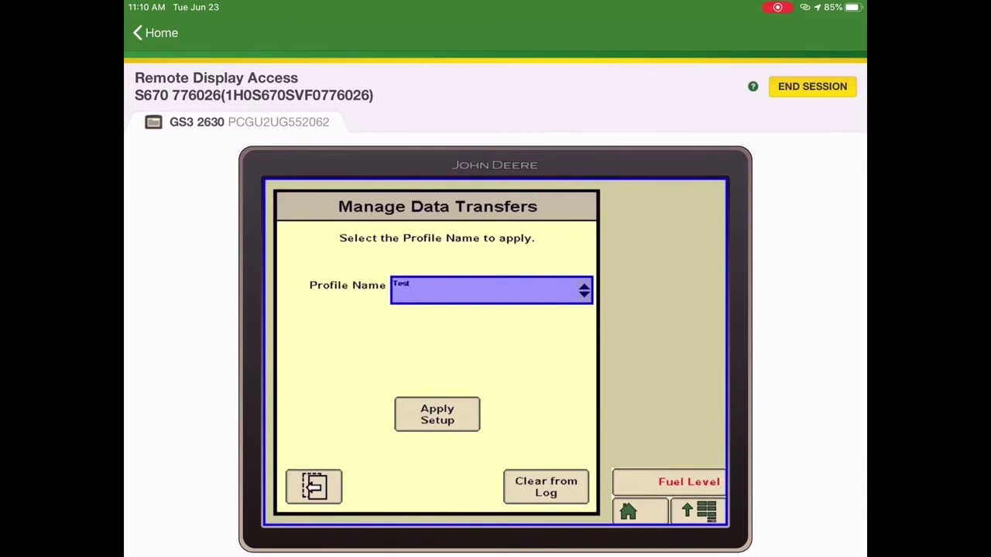
{"action": "left_click", "coordinate": [437, 414]}
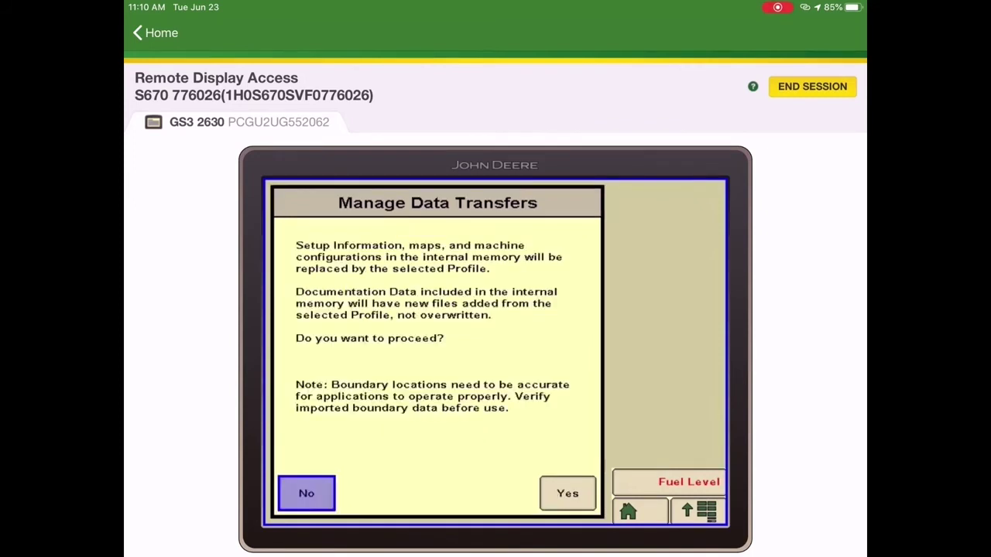
{"action": "left_click", "coordinate": [567, 493]}
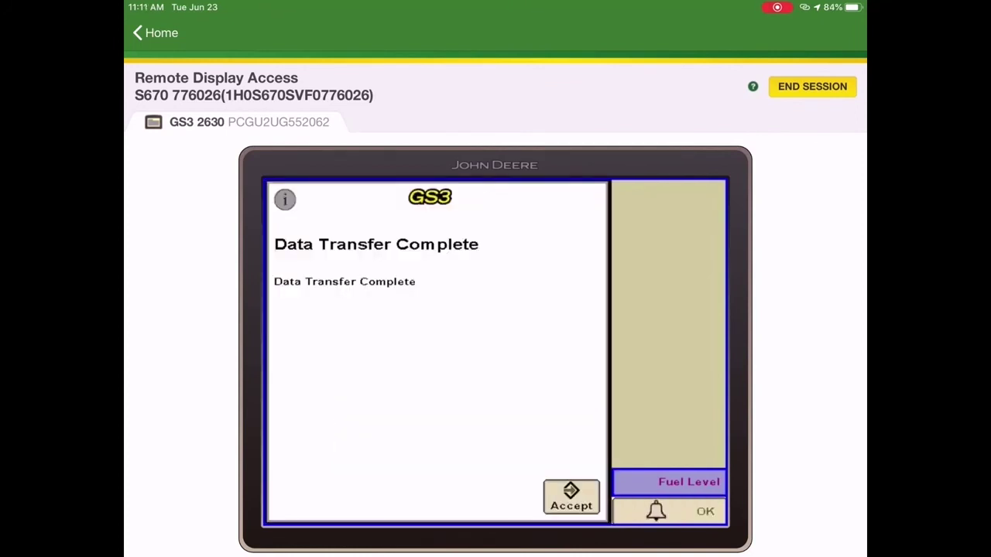
{"action": "left_click", "coordinate": [571, 497]}
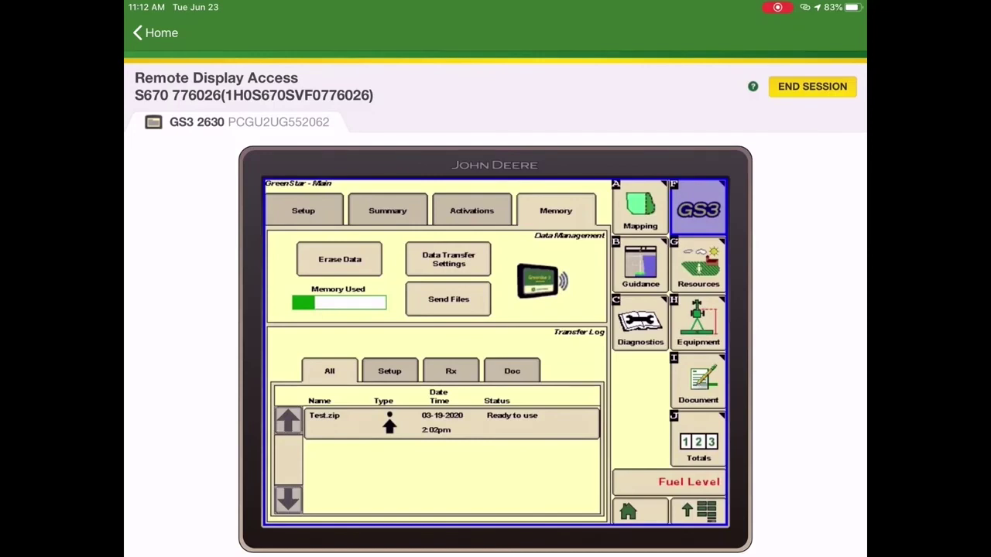
- Set the resources to client C & B Operations, farm Mitchell Plot and field Complete Field, and accept the documentation check
{"action": "left_click", "coordinate": [698, 264]}
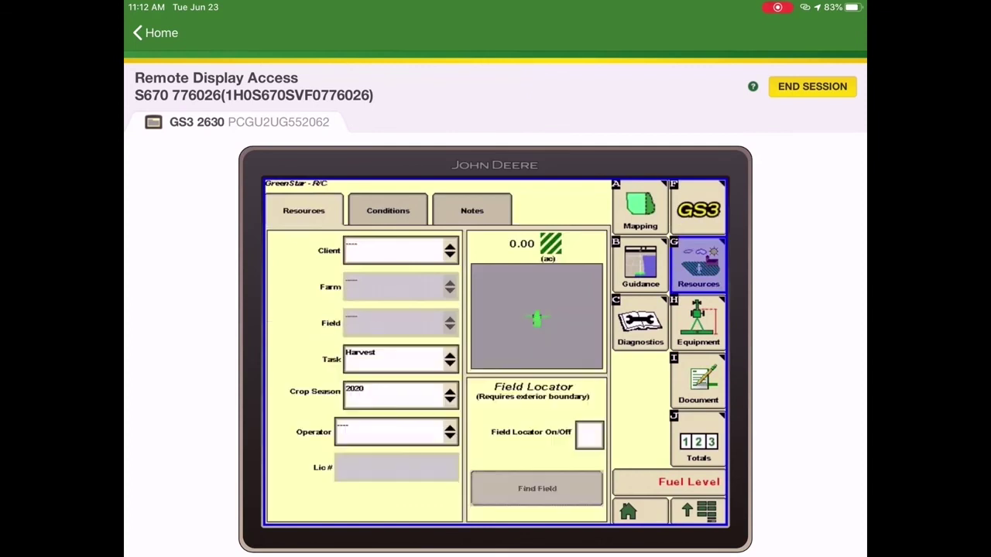
{"action": "left_click", "coordinate": [401, 250]}
{"action": "left_click", "coordinate": [377, 299]}
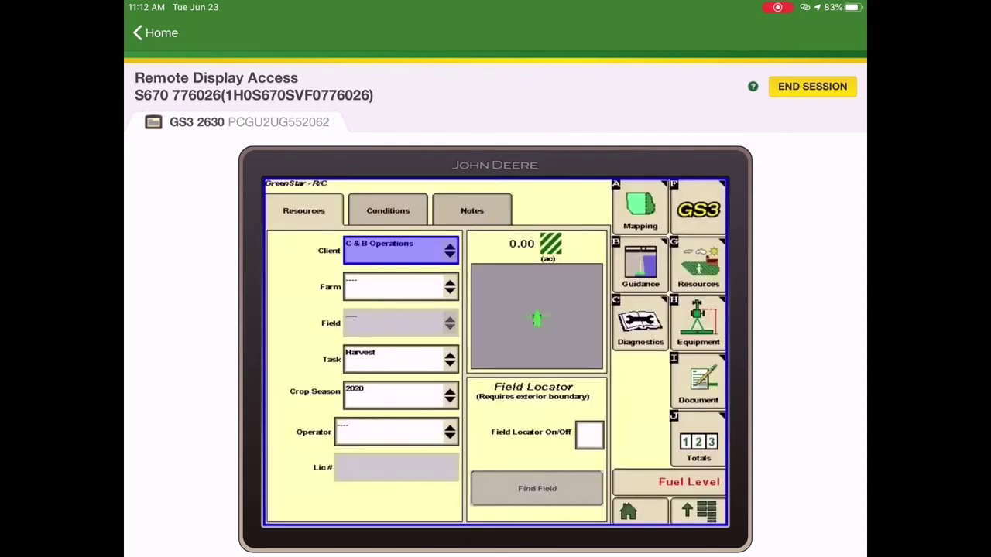
{"action": "left_click", "coordinate": [400, 287]}
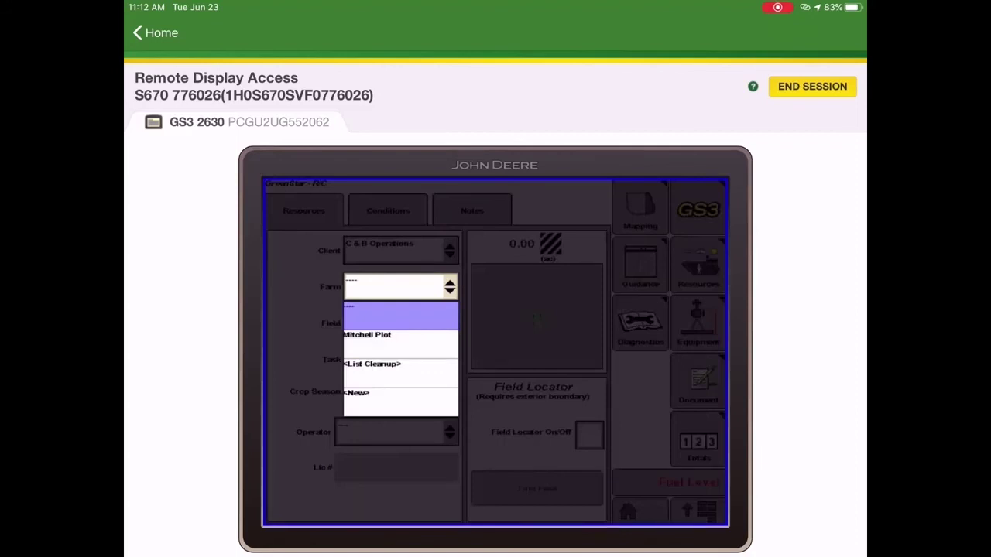
{"action": "left_click", "coordinate": [368, 335]}
{"action": "left_click", "coordinate": [400, 322]}
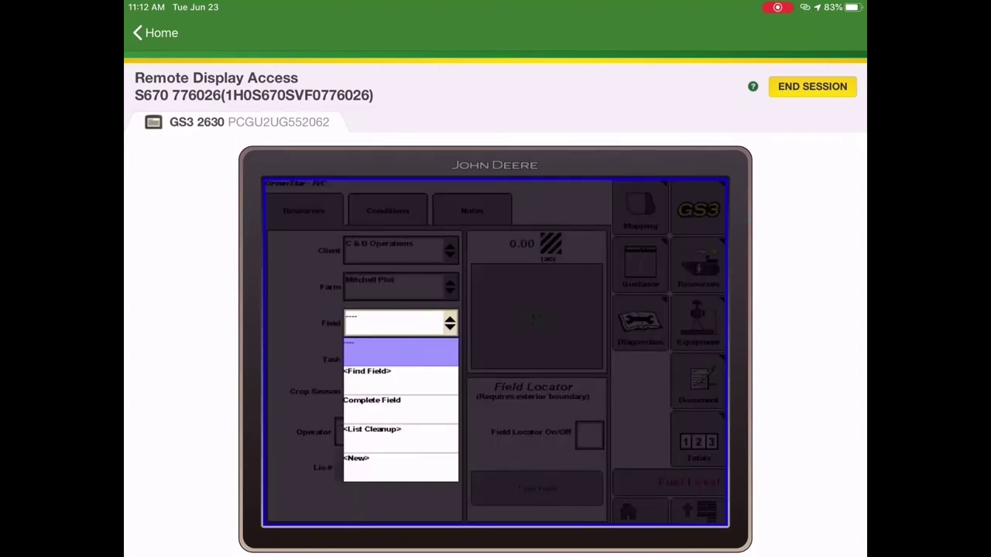
{"action": "left_click", "coordinate": [372, 400]}
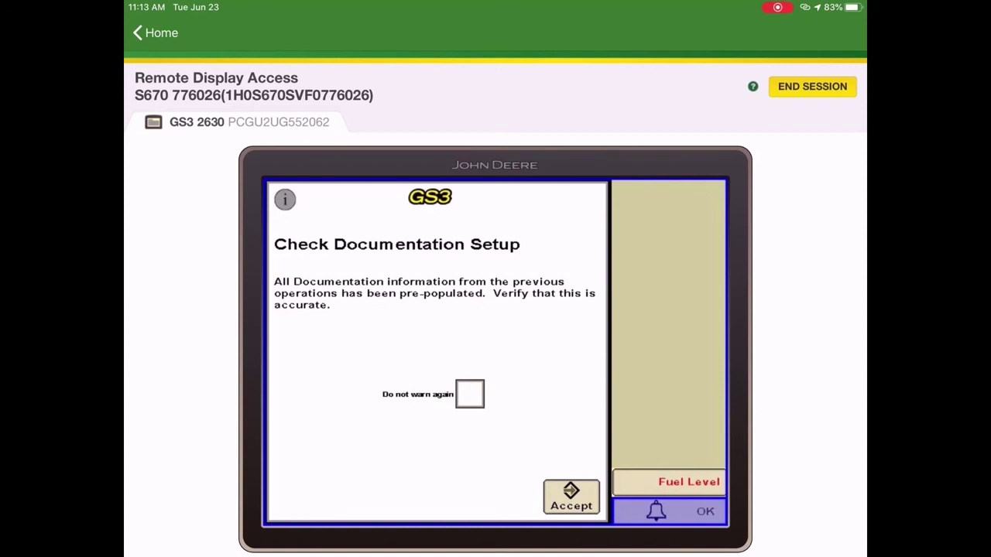
{"action": "left_click", "coordinate": [572, 497]}
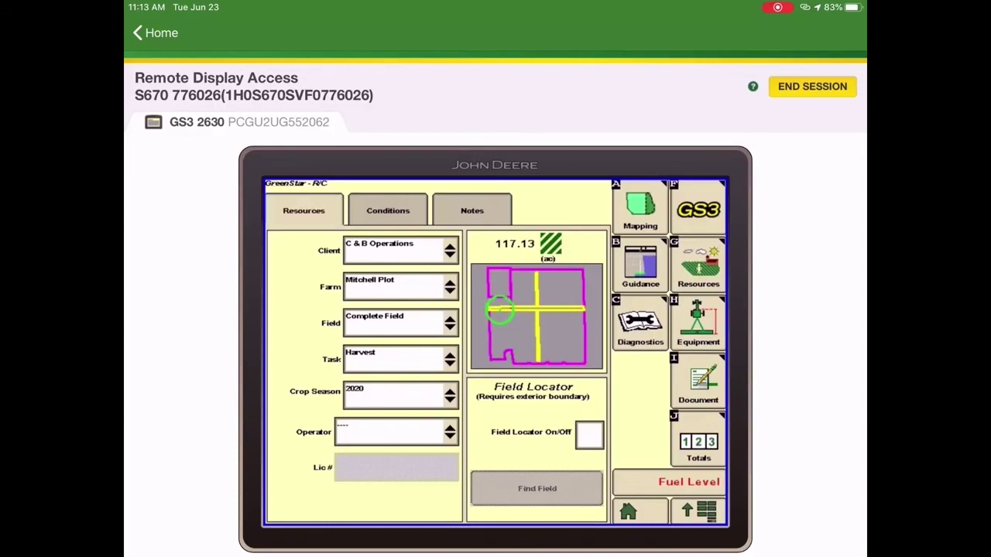
- Open the harvest operation's documentation settings and set the crop type to Corn
{"action": "left_click", "coordinate": [697, 381]}
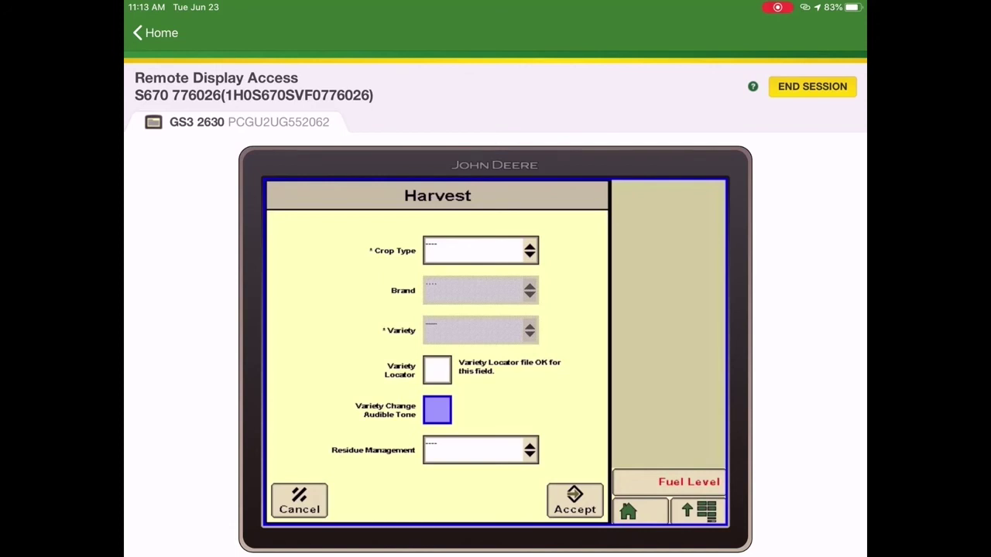
{"action": "left_click", "coordinate": [480, 250]}
{"action": "left_click", "coordinate": [480, 305]}
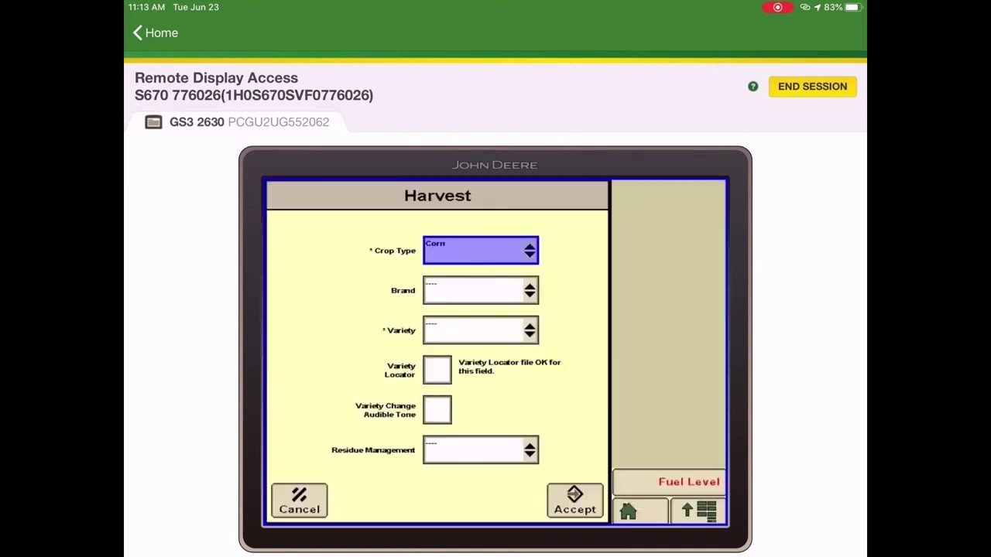